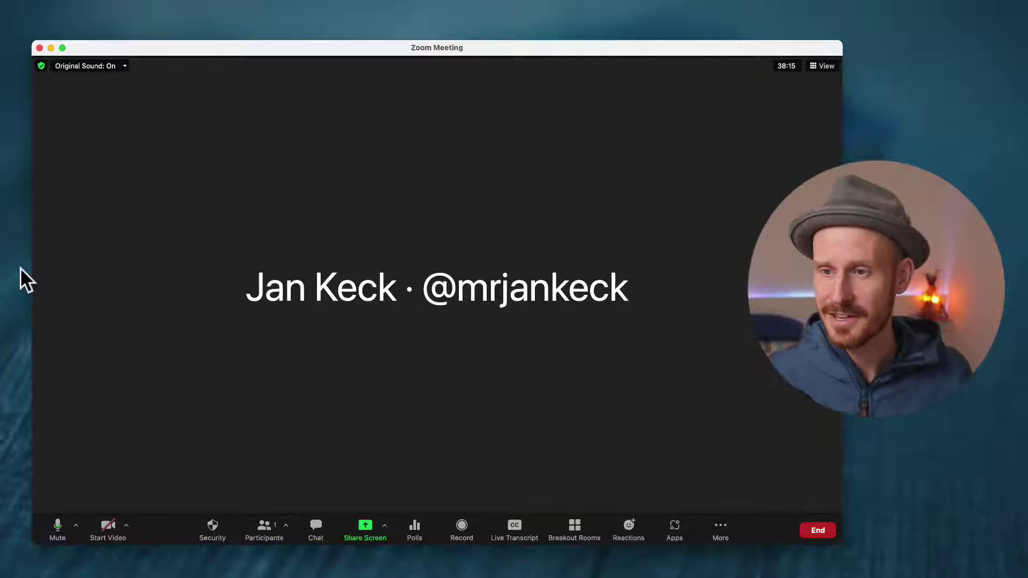
- Open the Timer app beside the Zoom meeting and narrow the meeting window until the whole timer panel fits
{"action": "left_click", "coordinate": [678, 529]}
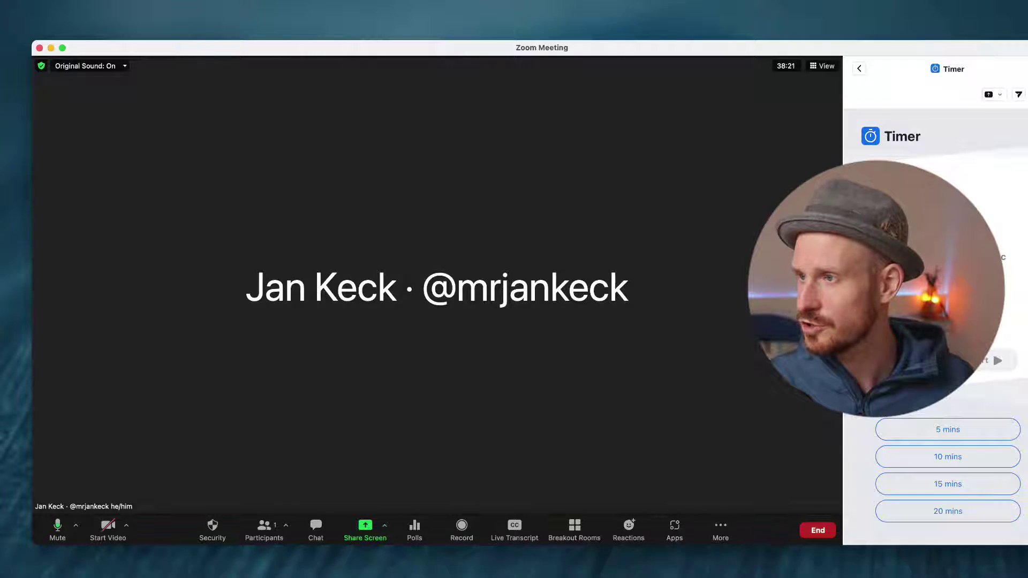
{"action": "left_click_drag", "start_coordinate": [1027, 301], "coordinate": [711, 301]}
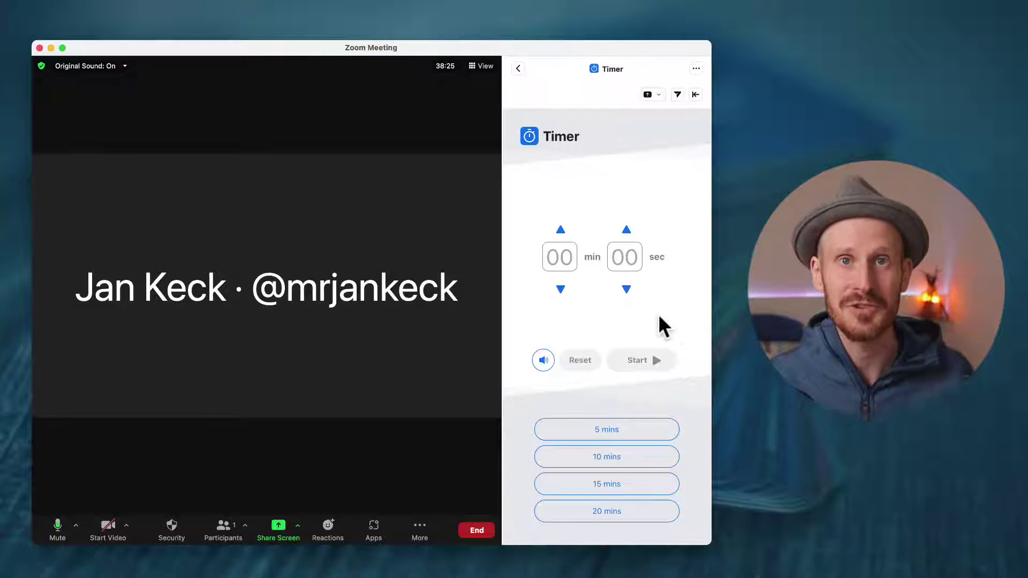
- Set the Timer app to 0 minutes and 8 seconds, then run the countdown briefly and pause it
{"action": "left_click", "coordinate": [561, 230]}
{"action": "left_click", "coordinate": [560, 289]}
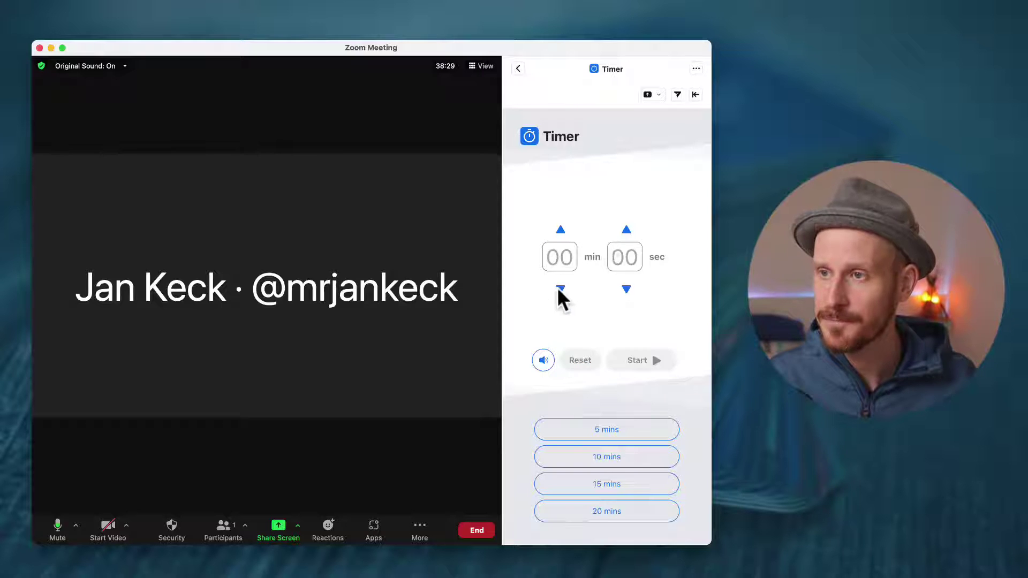
{"action": "left_click", "coordinate": [626, 229]}
{"action": "left_click", "coordinate": [626, 230]}
{"action": "left_click", "coordinate": [626, 230]}
{"action": "left_click", "coordinate": [626, 230]}
{"action": "left_click", "coordinate": [626, 230]}
{"action": "left_click", "coordinate": [626, 229]}
{"action": "left_click", "coordinate": [626, 230]}
{"action": "left_click", "coordinate": [626, 230]}
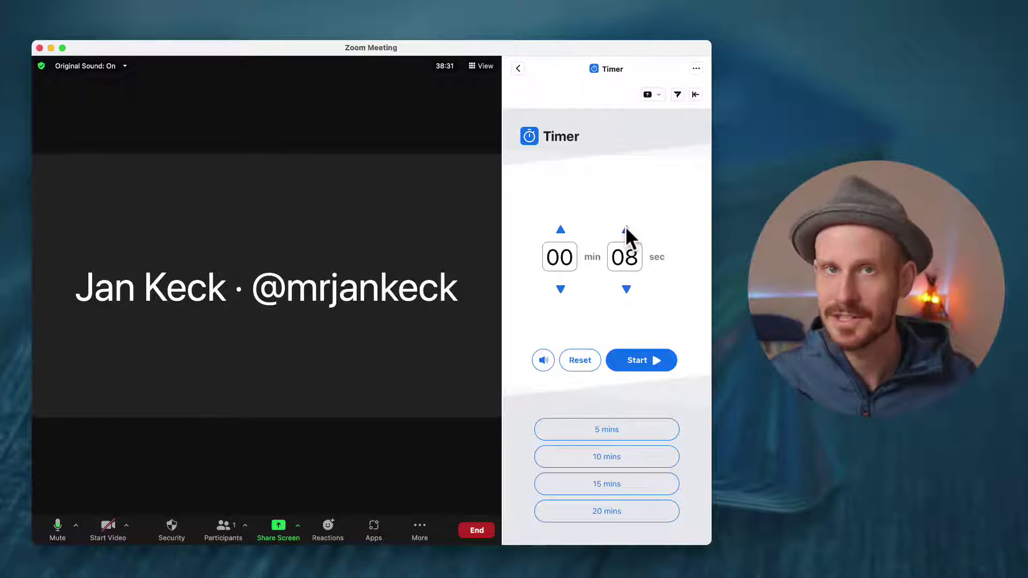
{"action": "left_click", "coordinate": [650, 361]}
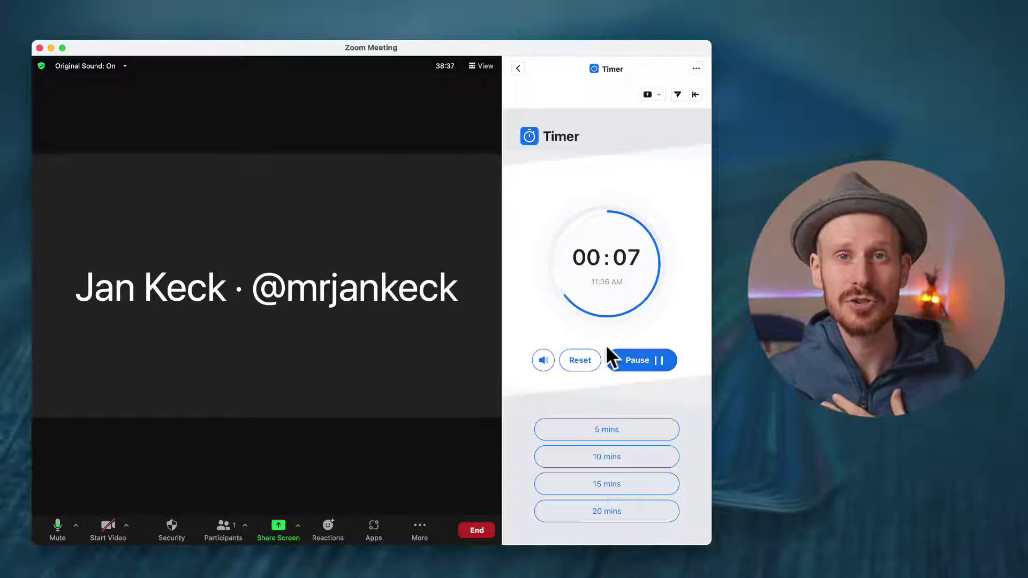
{"action": "left_click", "coordinate": [629, 361]}
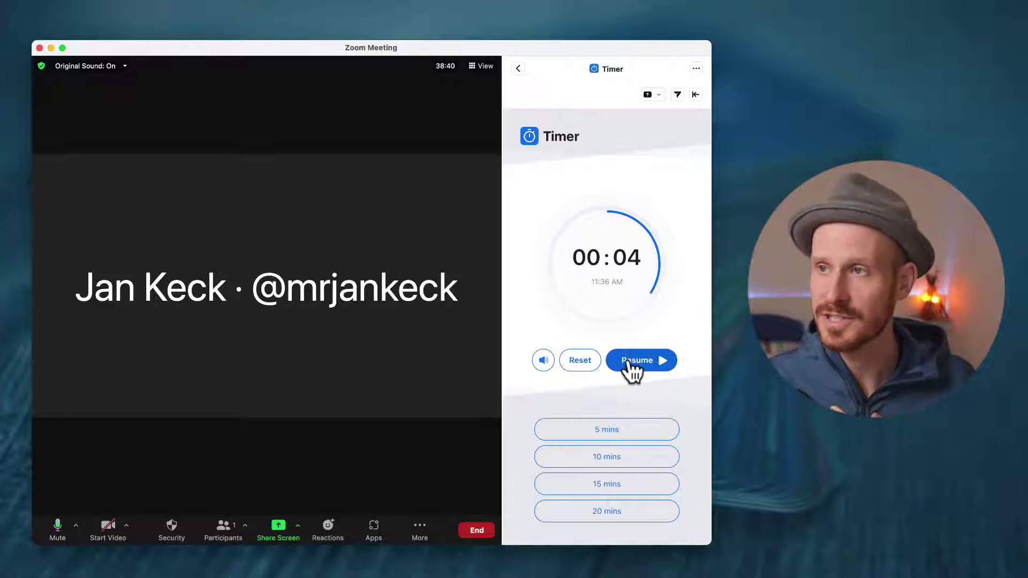
- Share the Timer app with the No Audio option, reposition its shared window and open its additional options
{"action": "left_click", "coordinate": [652, 93]}
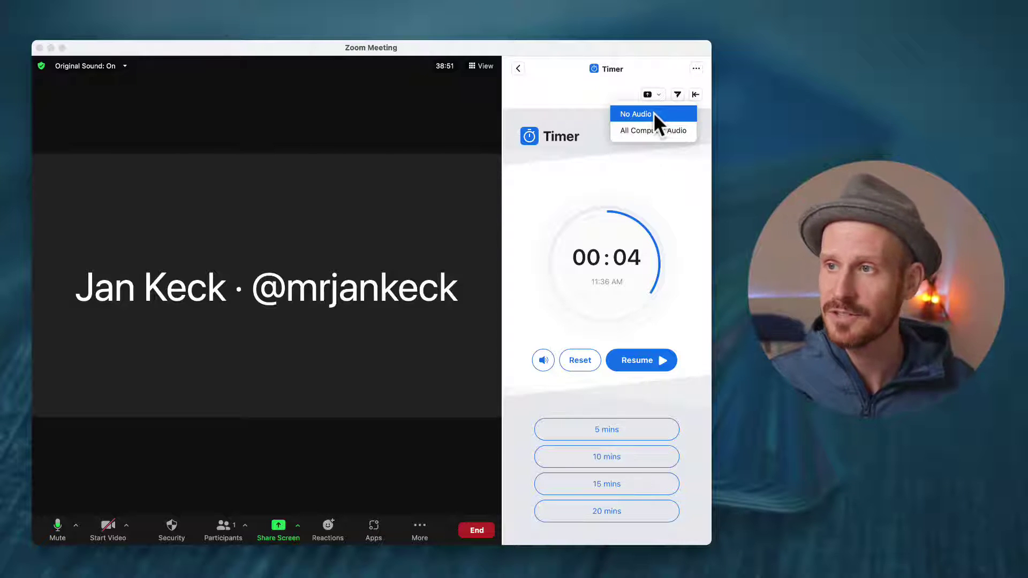
{"action": "left_click", "coordinate": [653, 113]}
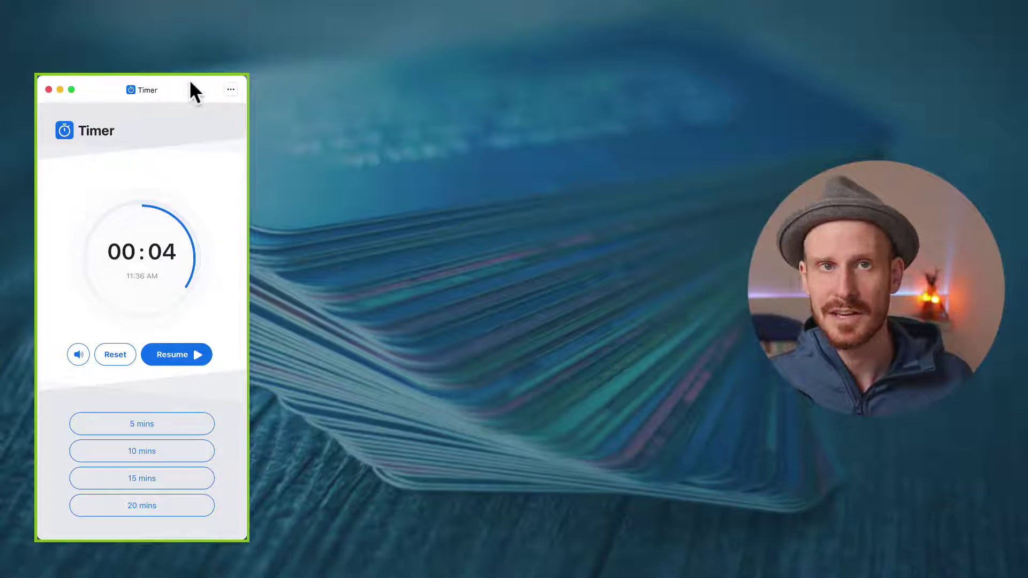
{"action": "left_click_drag", "start_coordinate": [189, 80], "coordinate": [288, 73]}
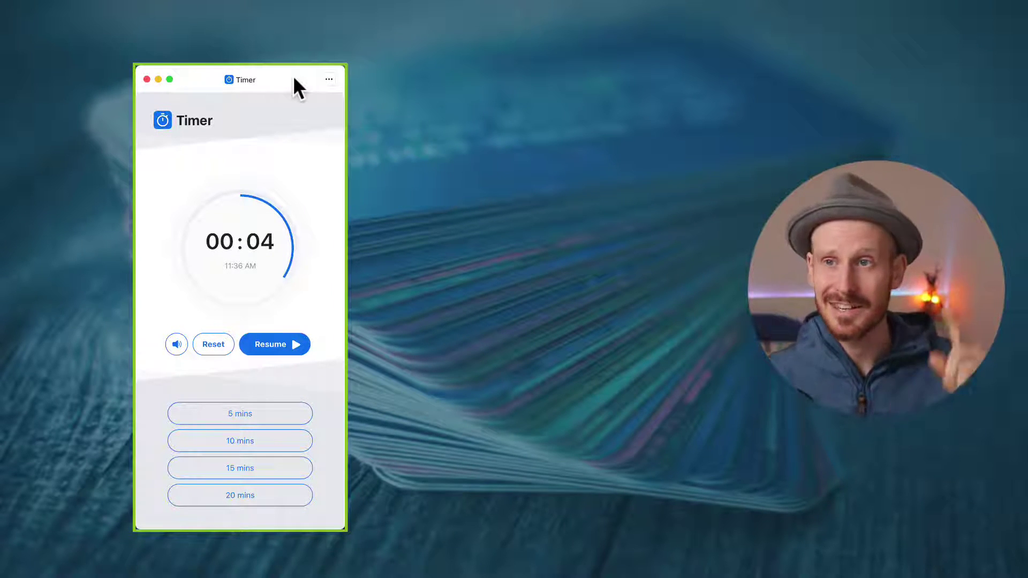
{"action": "left_click", "coordinate": [328, 78]}
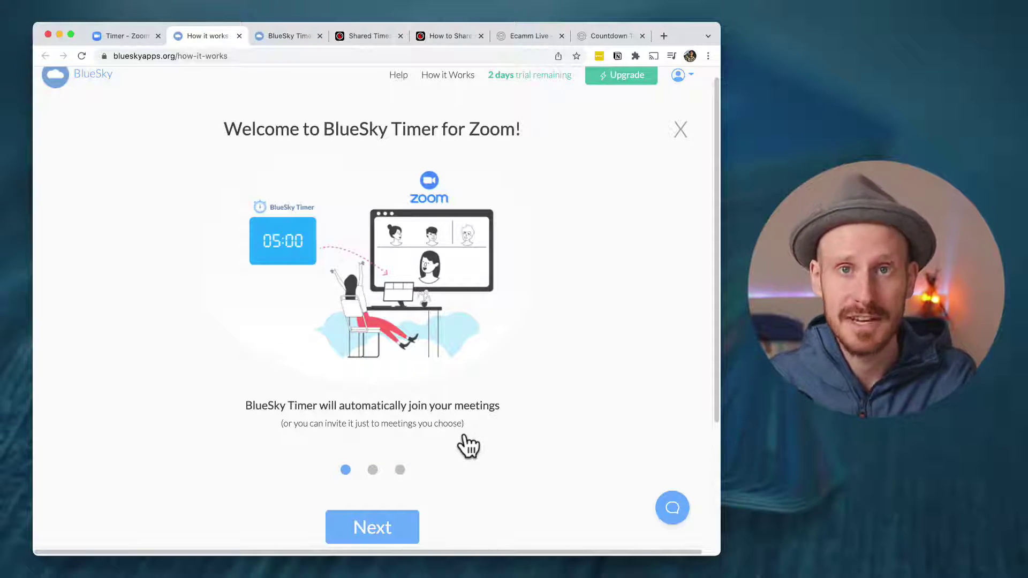
- Switch to the BlueSky Control Center in the browser and re-invite BlueSky Timer to the meeting
{"action": "left_click", "coordinate": [281, 37]}
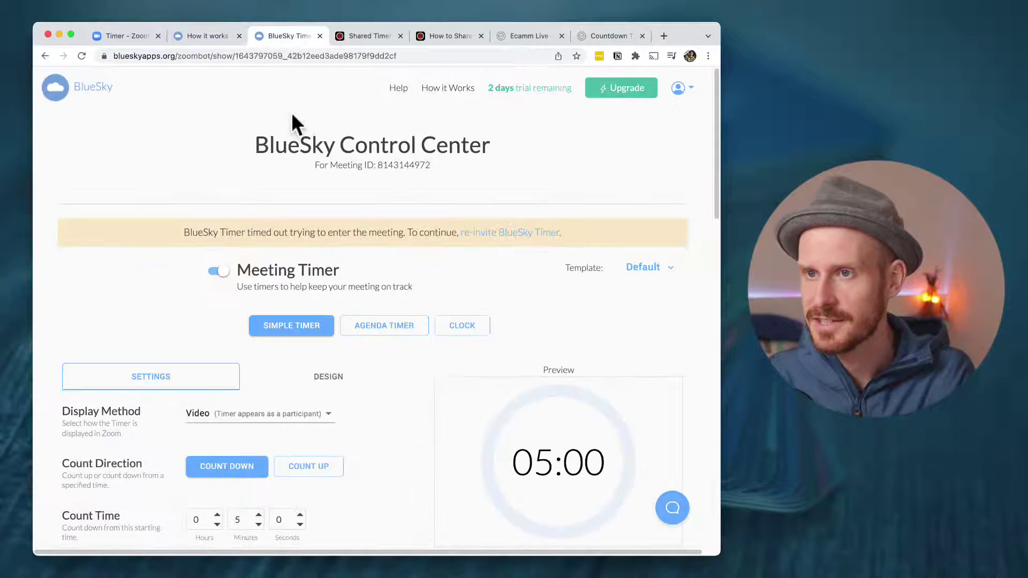
{"action": "left_click", "coordinate": [495, 233]}
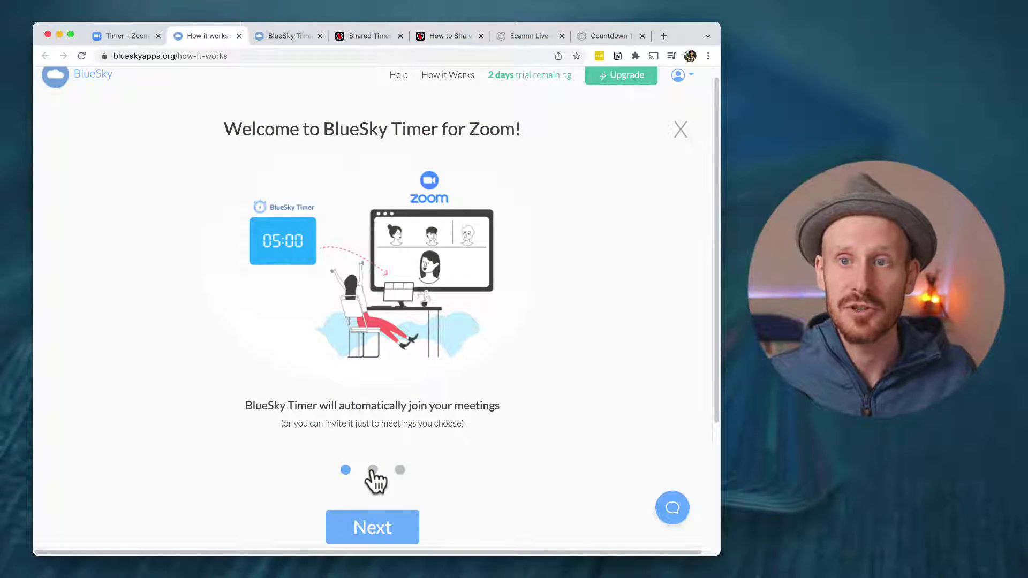
- View the second and third pages of BlueSky's How it Works introduction
{"action": "left_click", "coordinate": [373, 470]}
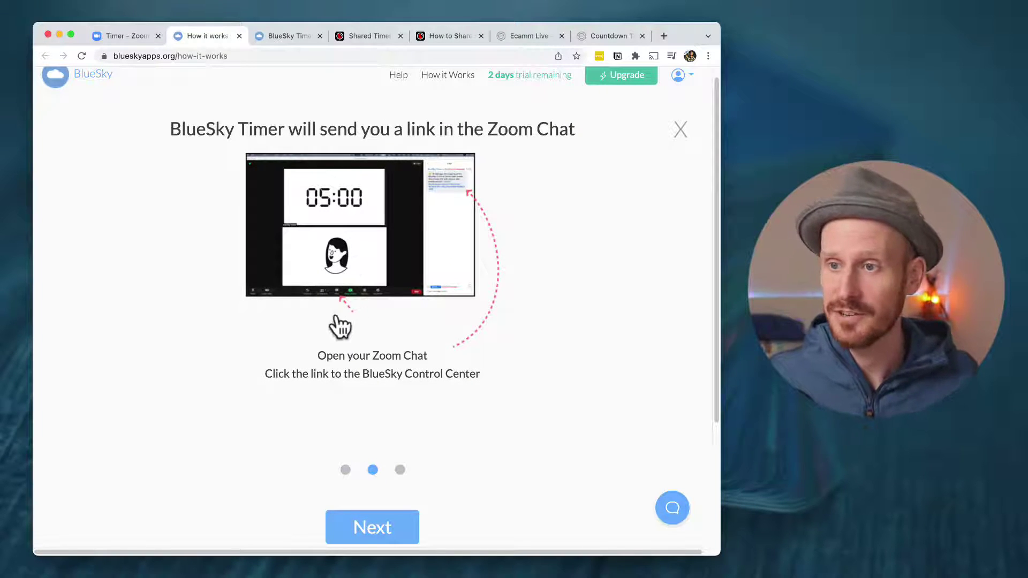
{"action": "left_click", "coordinate": [400, 470]}
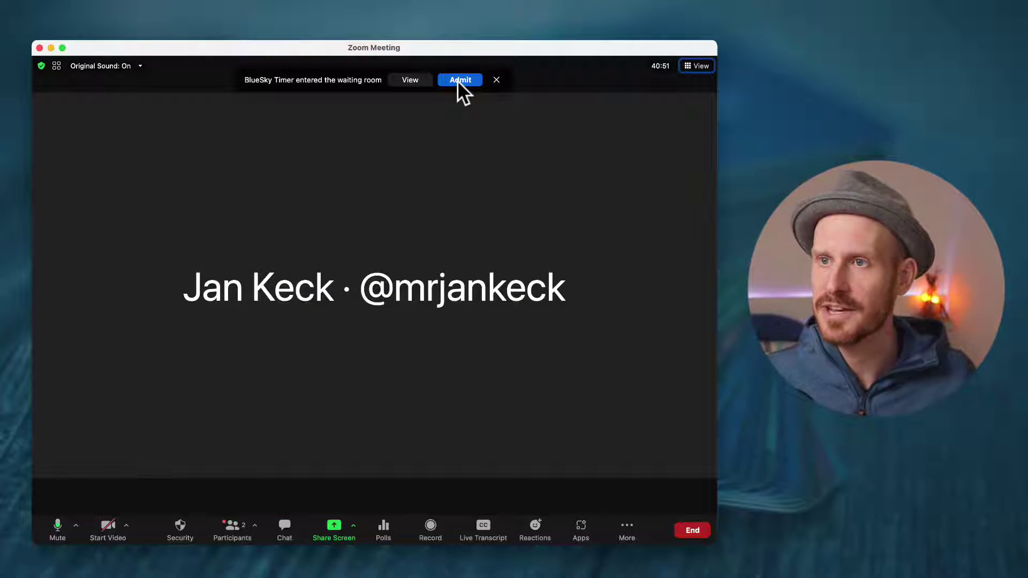
- Admit BlueSky Timer from the Zoom waiting room and check the Control Center link it sent in the meeting chat
{"action": "left_click", "coordinate": [458, 80]}
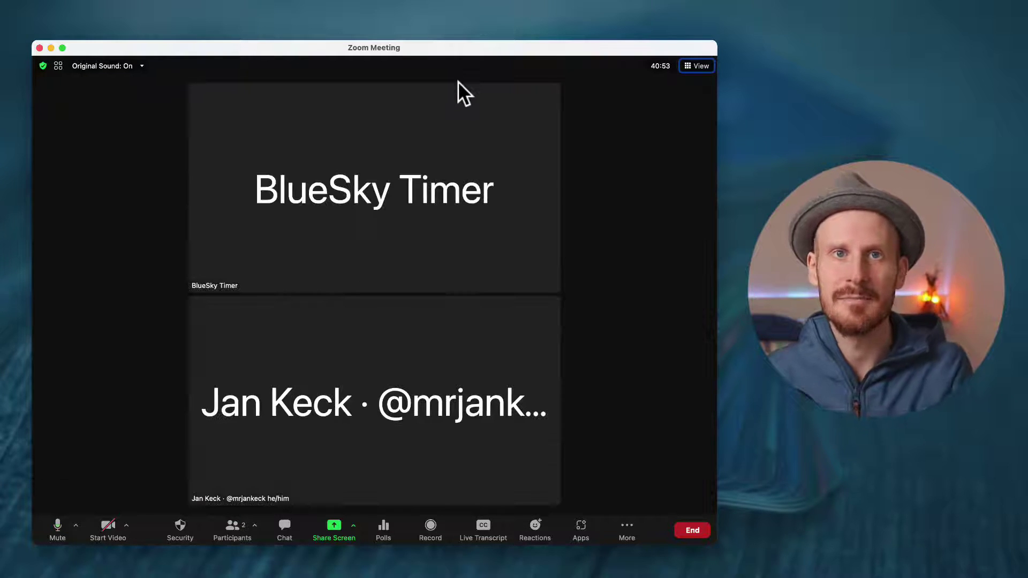
{"action": "mouse_move", "coordinate": [454, 103]}
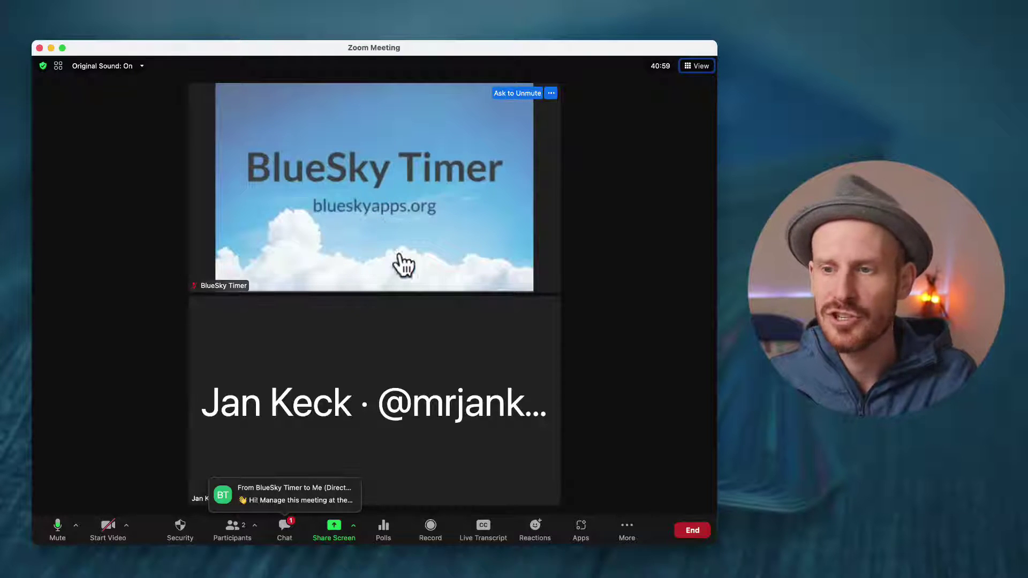
{"action": "left_click", "coordinate": [284, 530]}
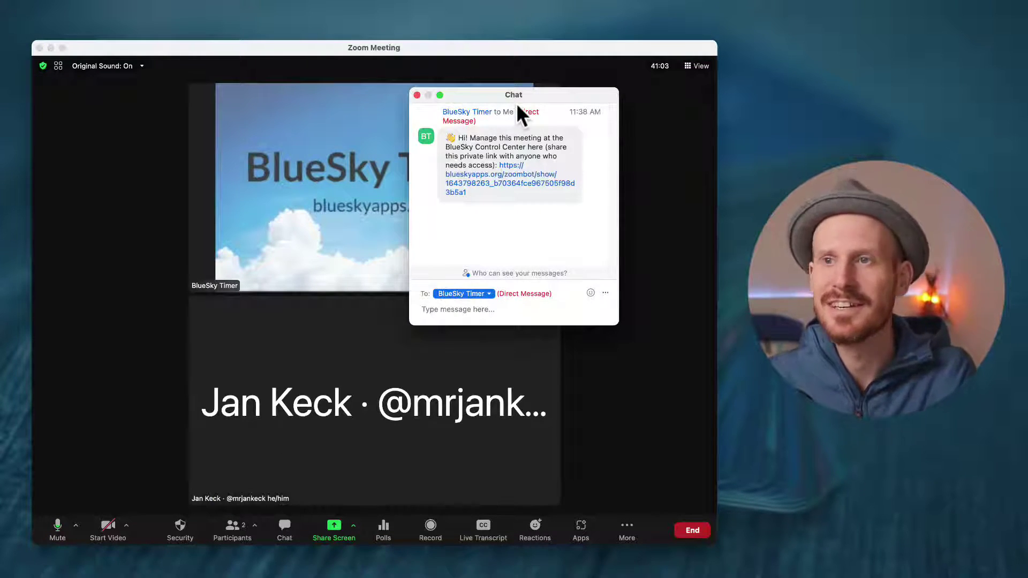
{"action": "left_click_drag", "start_coordinate": [517, 99], "coordinate": [621, 131]}
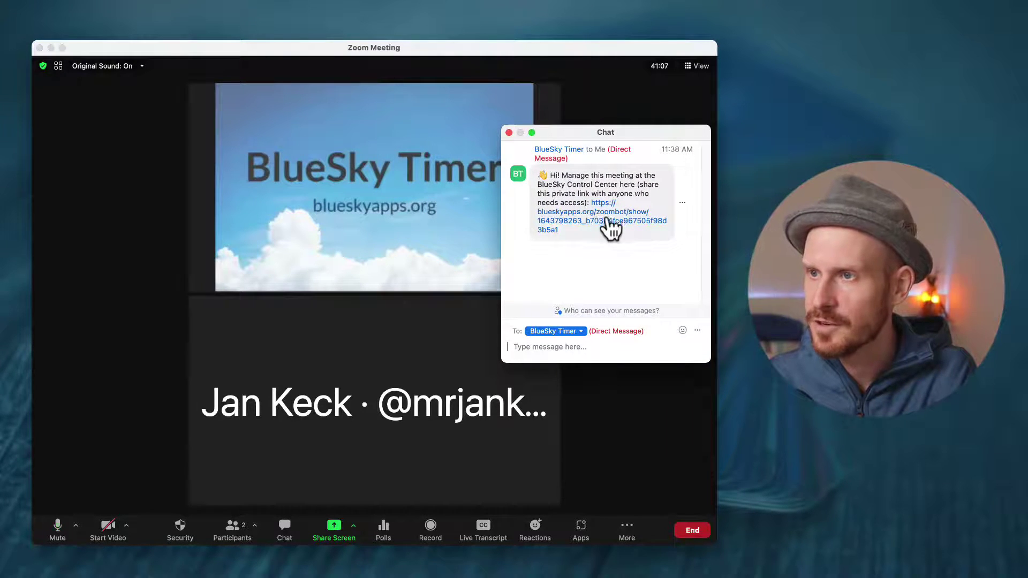
{"action": "left_click", "coordinate": [509, 132]}
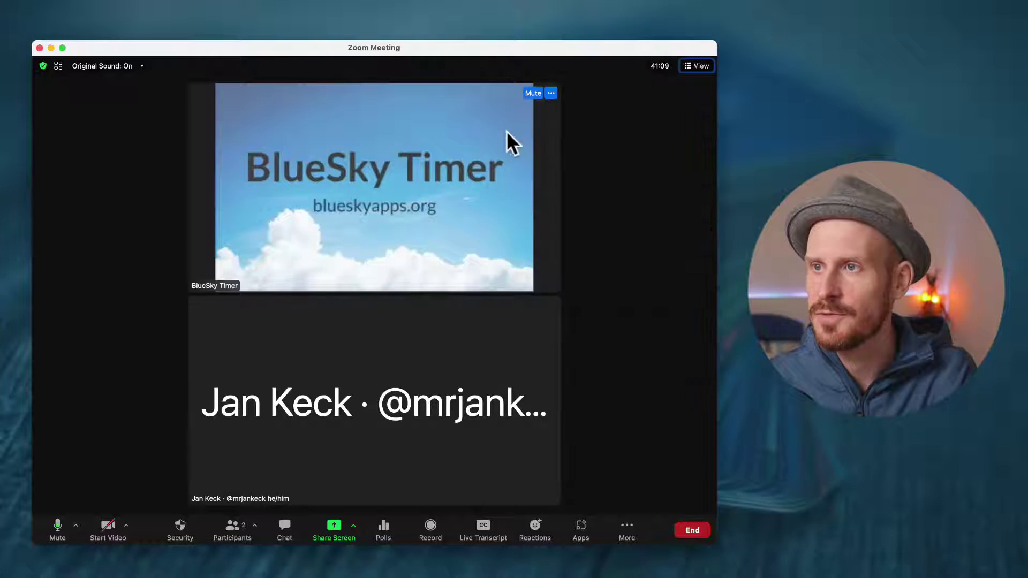
- Return to the BlueSky Control Center in the browser and try the Count Up direction, leaving Count Down selected
{"action": "key", "text": "super+Tab"}
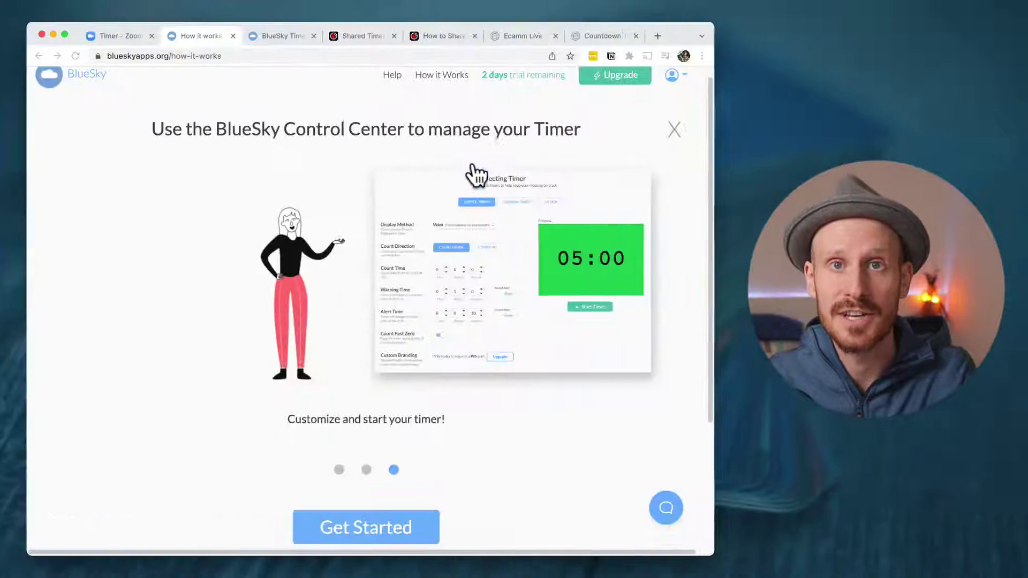
{"action": "left_click", "coordinate": [296, 36]}
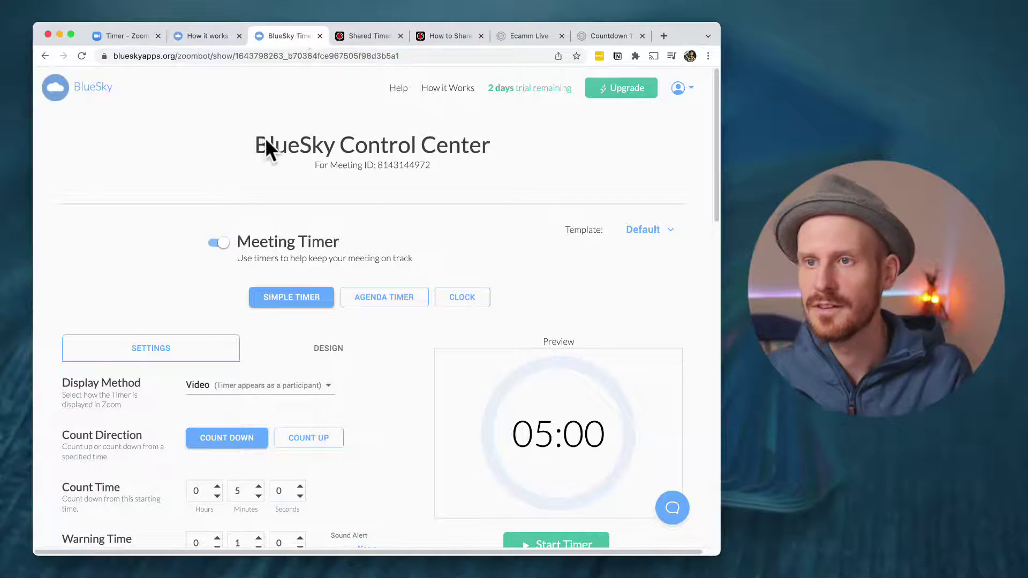
{"action": "scroll", "coordinate": [416, 240], "scroll_direction": "down", "scroll_amount": 3}
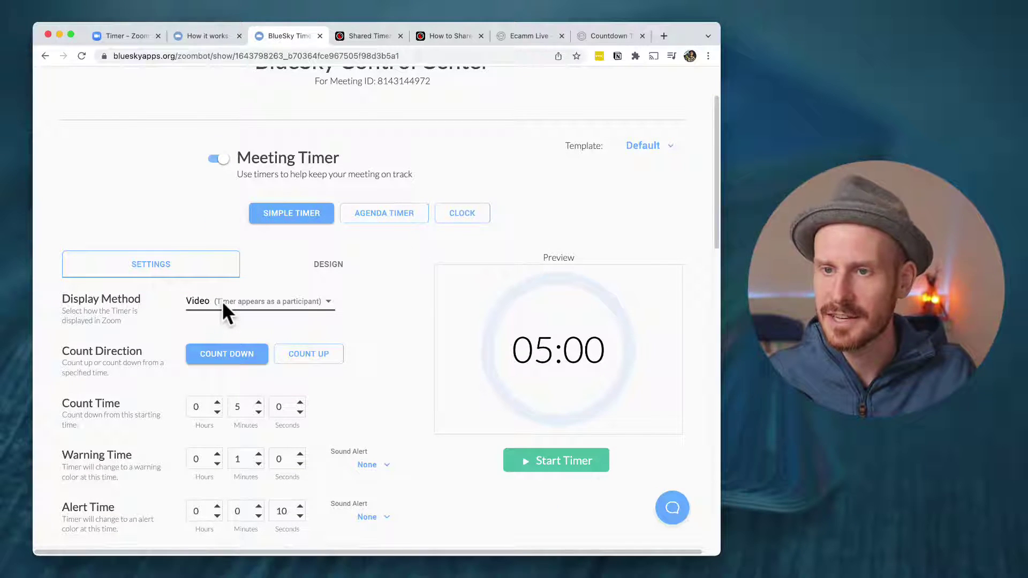
{"action": "scroll", "coordinate": [210, 335], "scroll_direction": "down", "scroll_amount": 1}
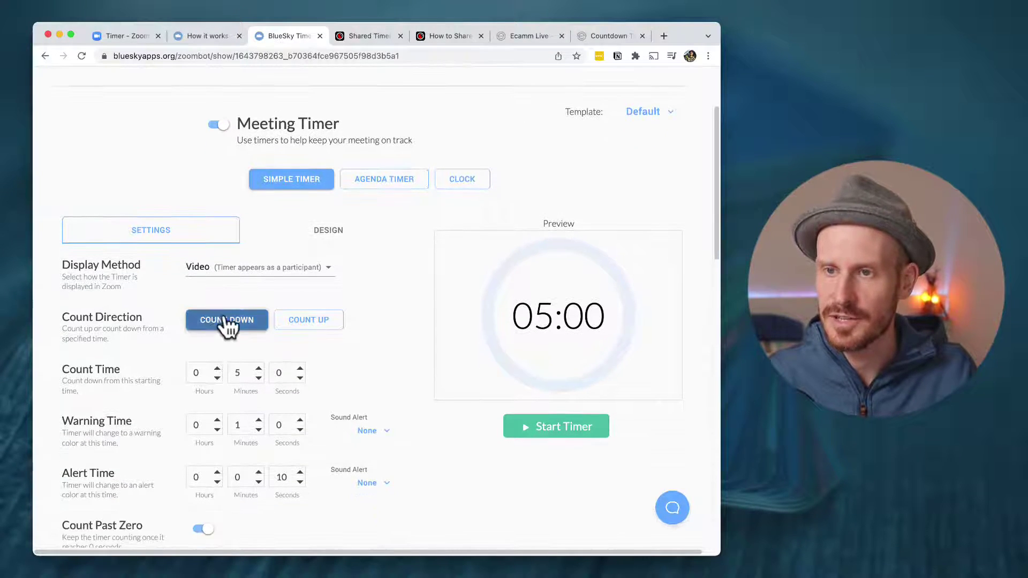
{"action": "left_click", "coordinate": [330, 324]}
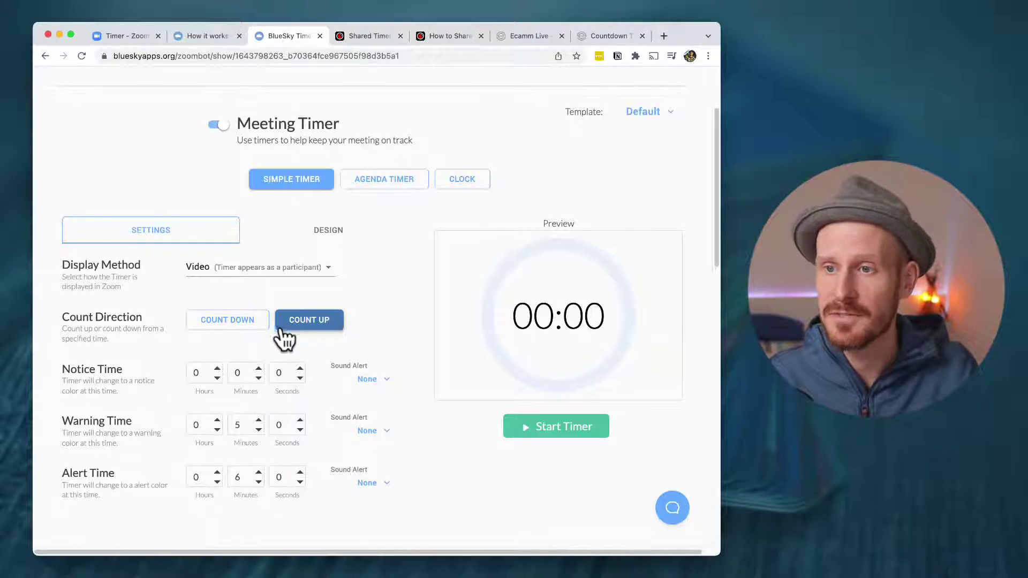
{"action": "left_click", "coordinate": [230, 324]}
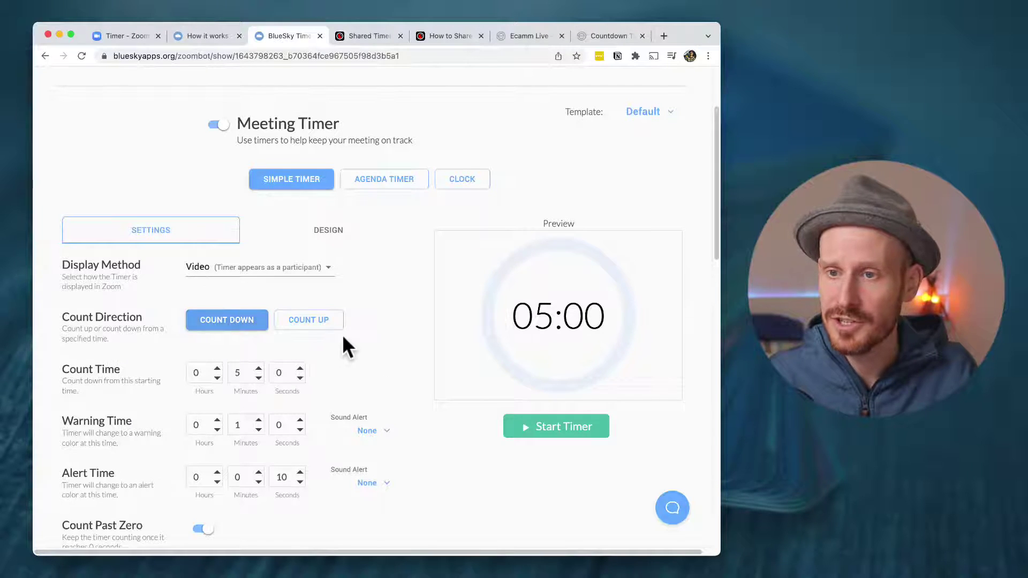
- Reduce the Count Time to 0 minutes and raise its seconds to 10
{"action": "scroll", "coordinate": [375, 343], "scroll_direction": "down", "scroll_amount": 2}
{"action": "left_click", "coordinate": [259, 311]}
{"action": "left_click", "coordinate": [259, 311]}
{"action": "left_click", "coordinate": [259, 311]}
{"action": "left_click", "coordinate": [294, 303]}
{"action": "type", "text": "2"}
{"action": "left_click", "coordinate": [300, 301]}
{"action": "left_click", "coordinate": [300, 302]}
{"action": "left_click", "coordinate": [300, 302]}
{"action": "left_click", "coordinate": [300, 302]}
{"action": "left_click", "coordinate": [300, 302]}
{"action": "left_click", "coordinate": [300, 302]}
{"action": "left_click", "coordinate": [300, 302]}
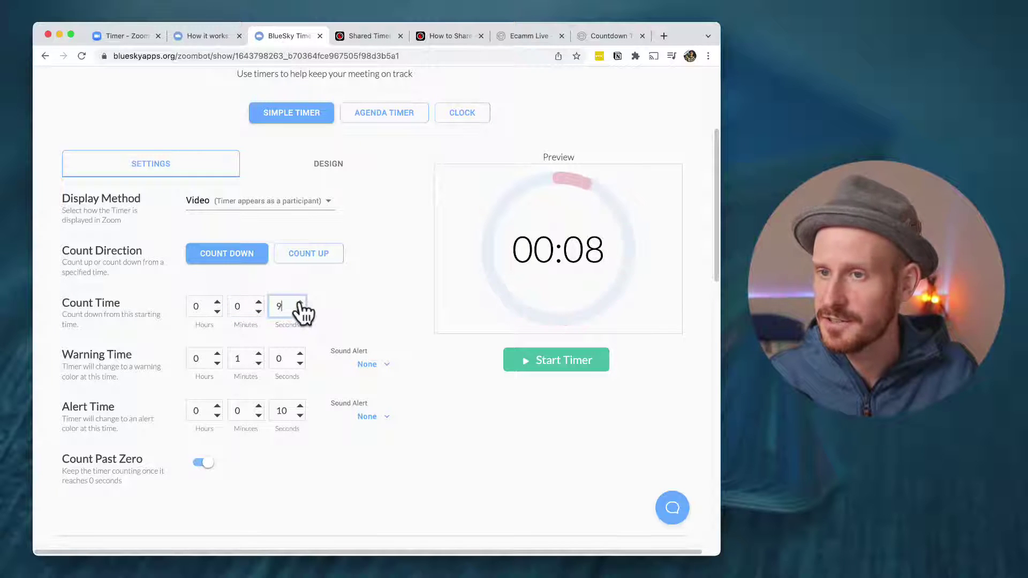
- Increase the Count Time to 20 seconds
{"action": "scroll", "coordinate": [342, 321], "scroll_direction": "down", "scroll_amount": 1}
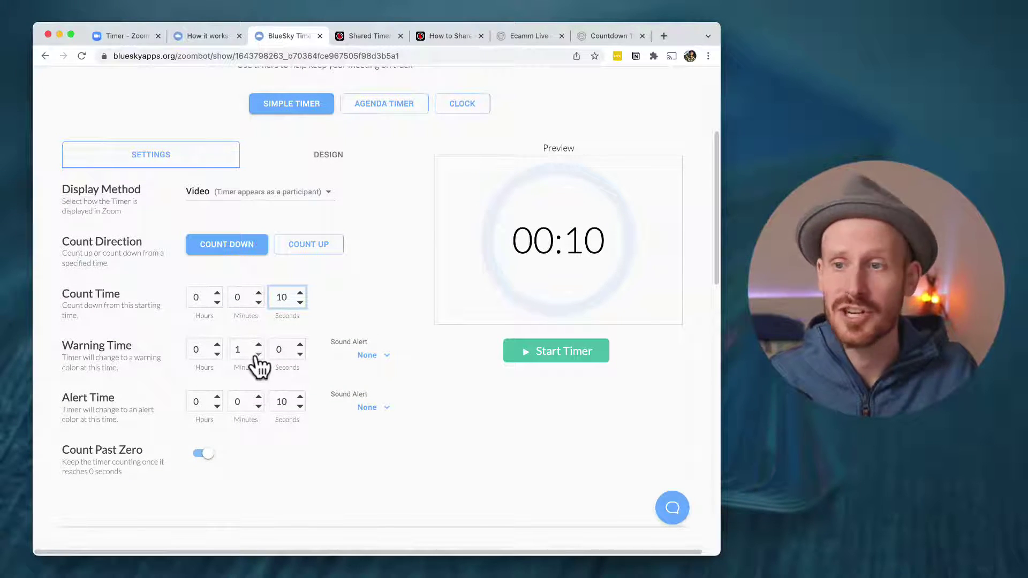
{"action": "left_click", "coordinate": [300, 293]}
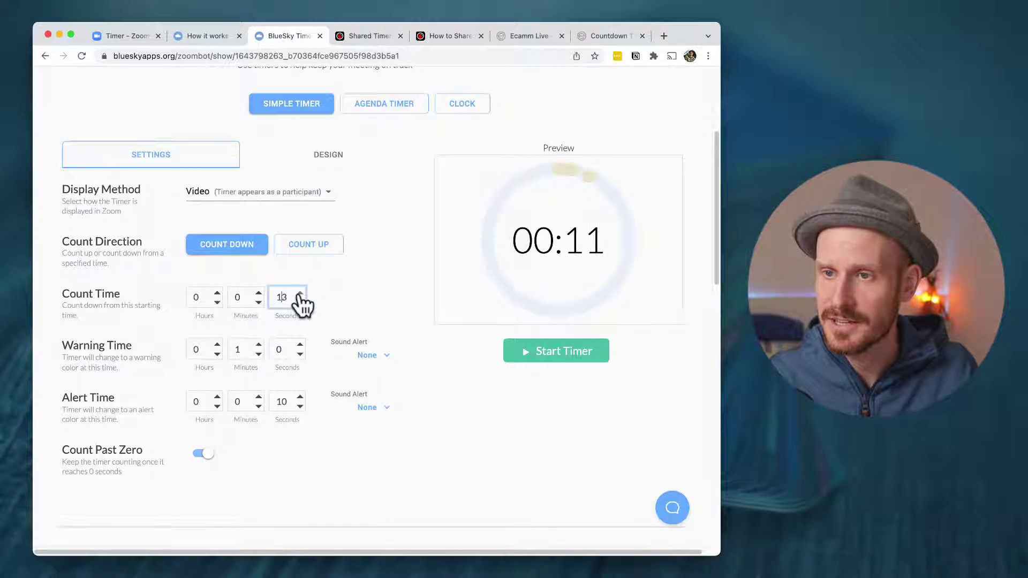
{"action": "left_click", "coordinate": [300, 293]}
{"action": "left_click", "coordinate": [300, 293]}
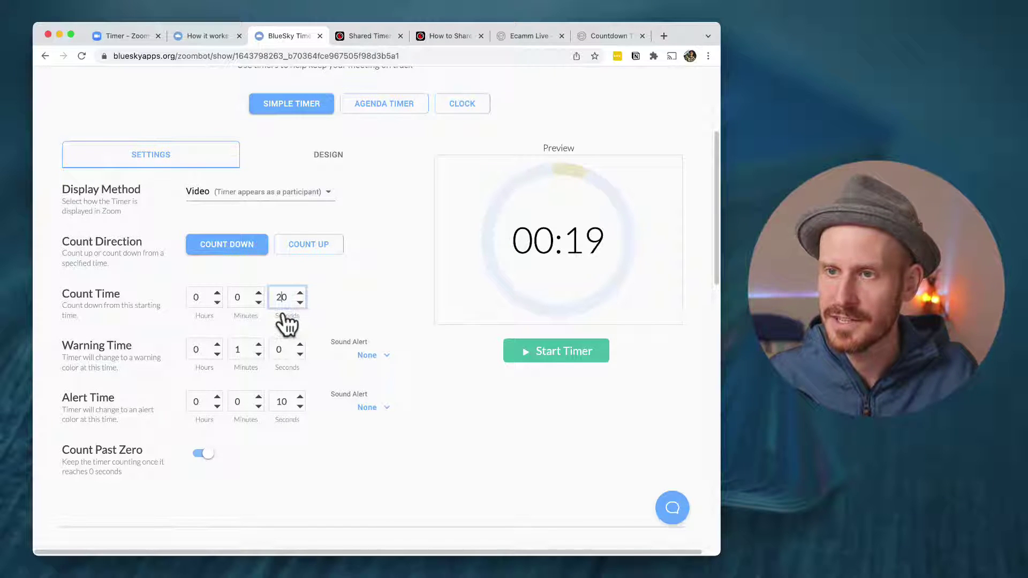
- Set the Warning Time to 0 minutes and 10 seconds and choose Chime as its sound alert
{"action": "left_click", "coordinate": [259, 353]}
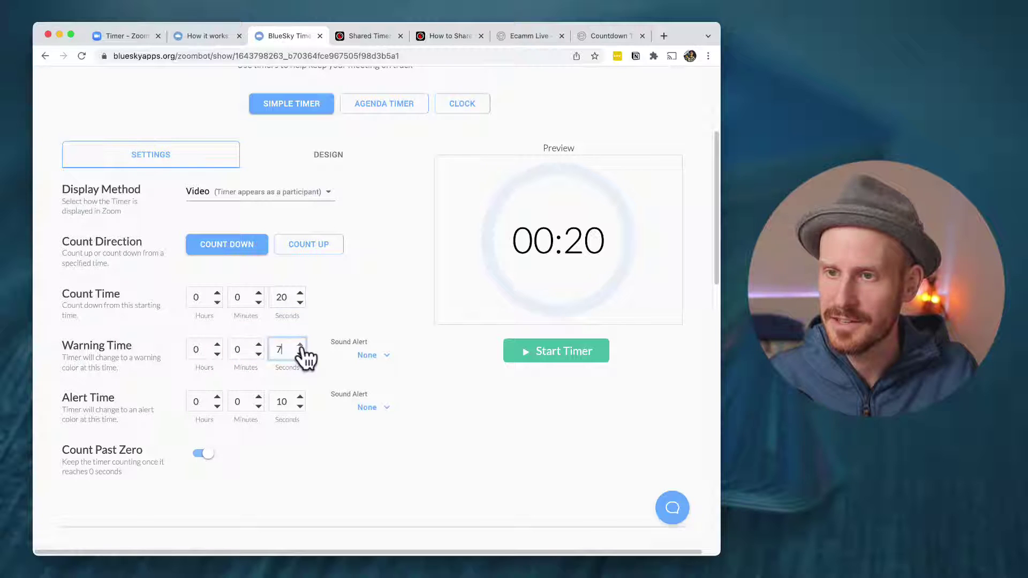
{"action": "left_click", "coordinate": [388, 357]}
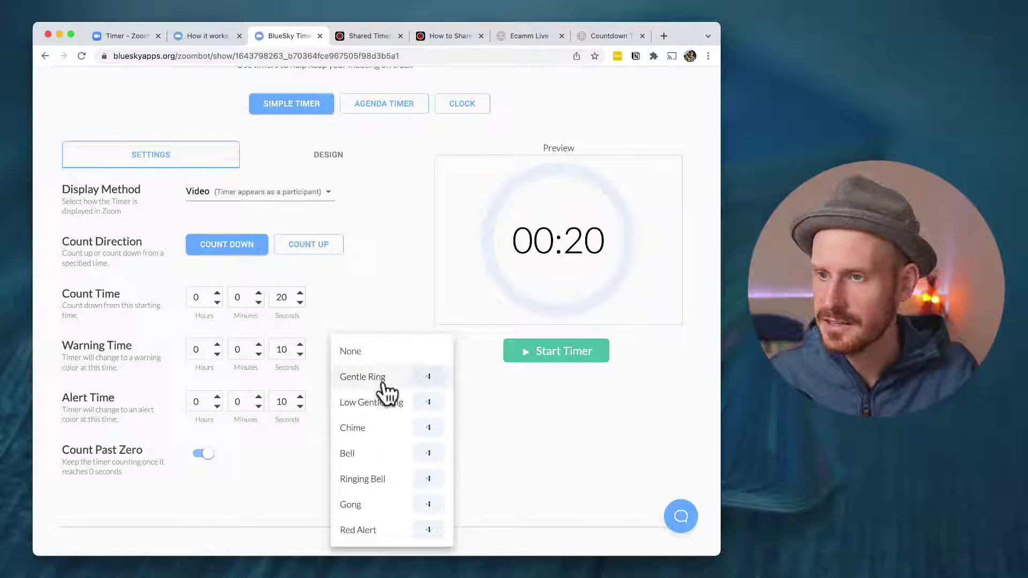
{"action": "left_click", "coordinate": [382, 438]}
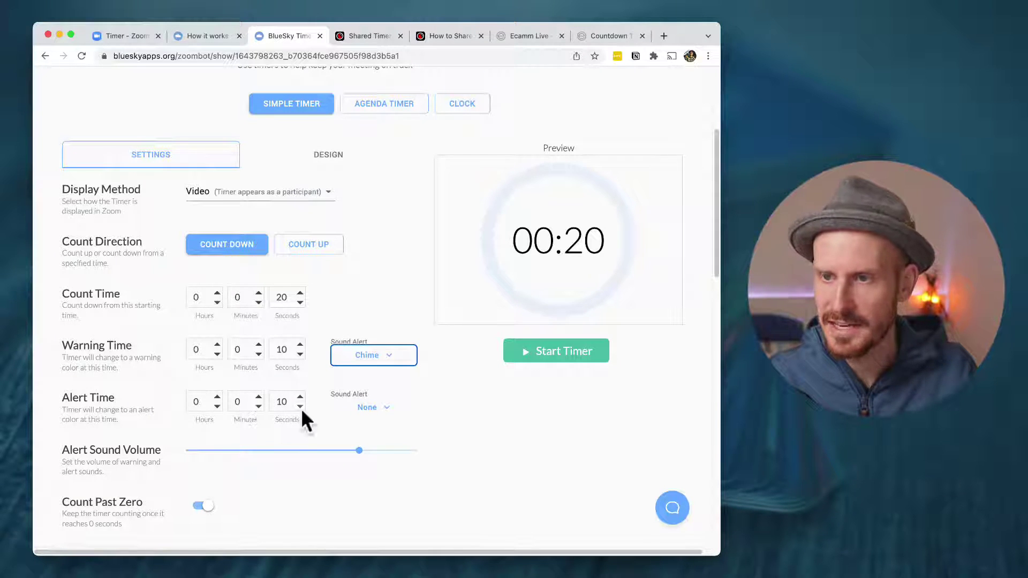
- Set the Alert Time to 0 seconds and choose Gentle Ring as its sound alert
{"action": "left_click", "coordinate": [300, 407]}
{"action": "left_click", "coordinate": [300, 406]}
{"action": "left_click", "coordinate": [300, 406]}
{"action": "left_click", "coordinate": [299, 406]}
{"action": "left_click", "coordinate": [300, 407]}
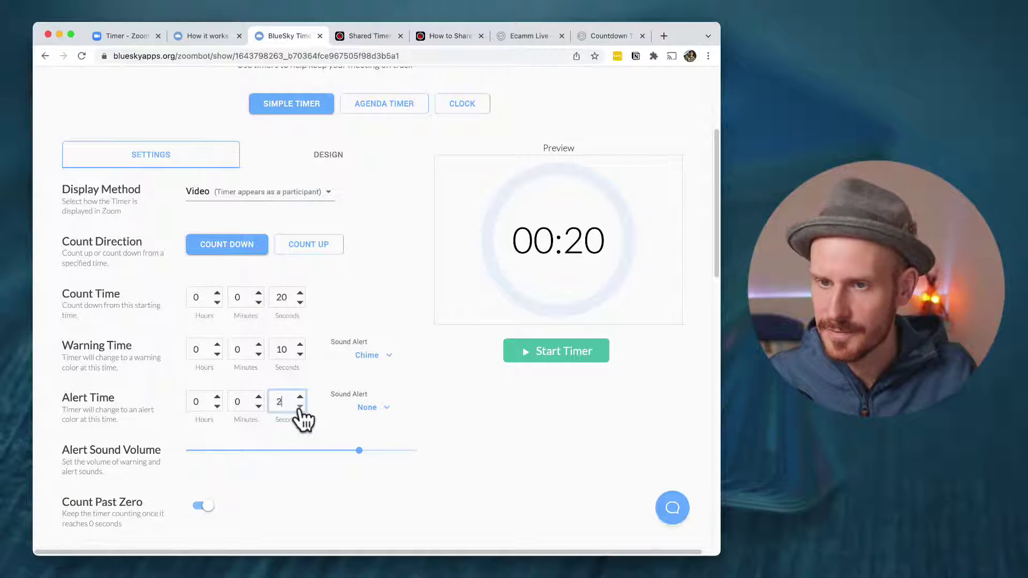
{"action": "left_click", "coordinate": [379, 410]}
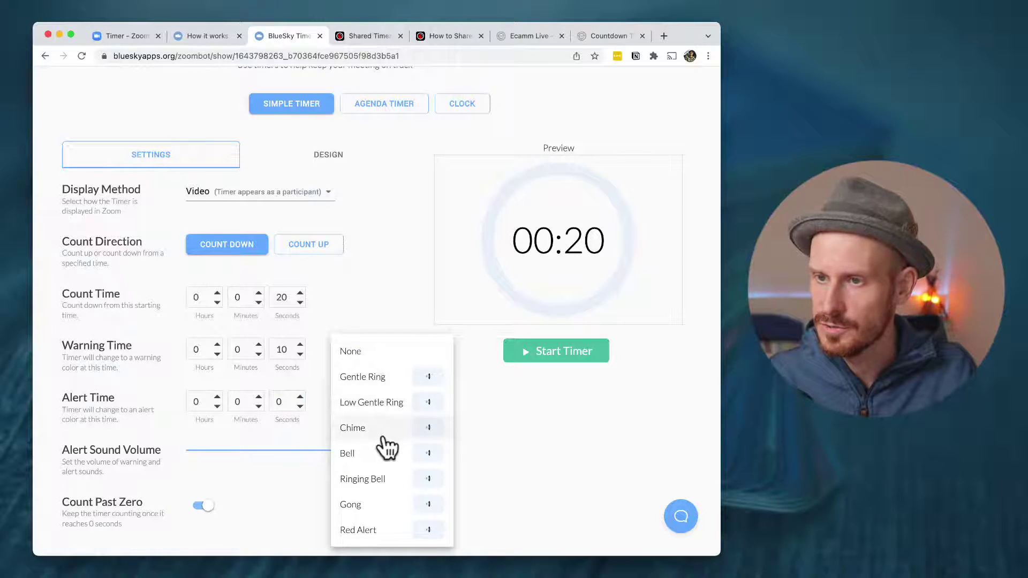
{"action": "left_click", "coordinate": [362, 377]}
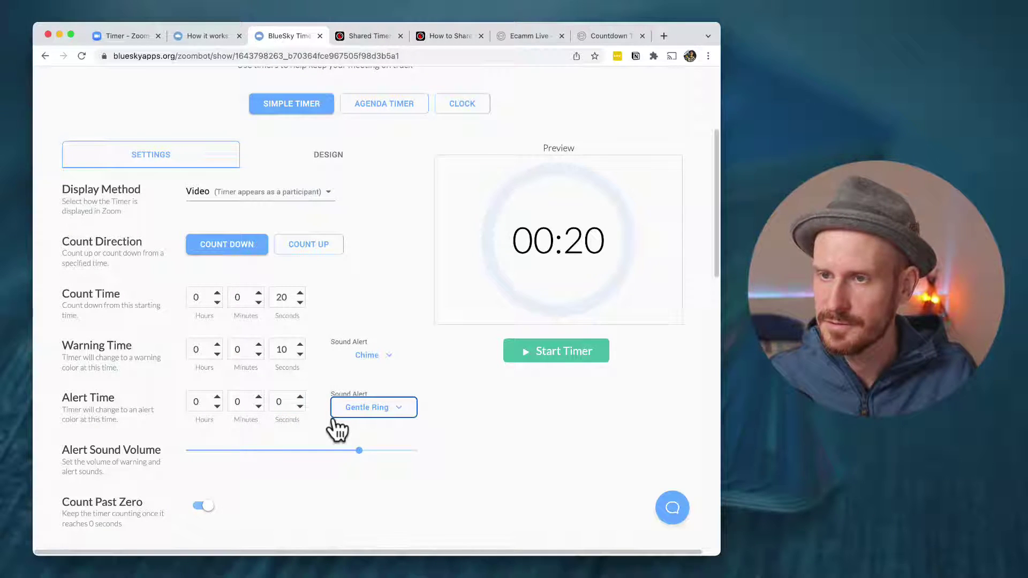
- Turn off Count Past Zero, then run the 20-second countdown and stop it
{"action": "scroll", "coordinate": [295, 440], "scroll_direction": "down", "scroll_amount": 3}
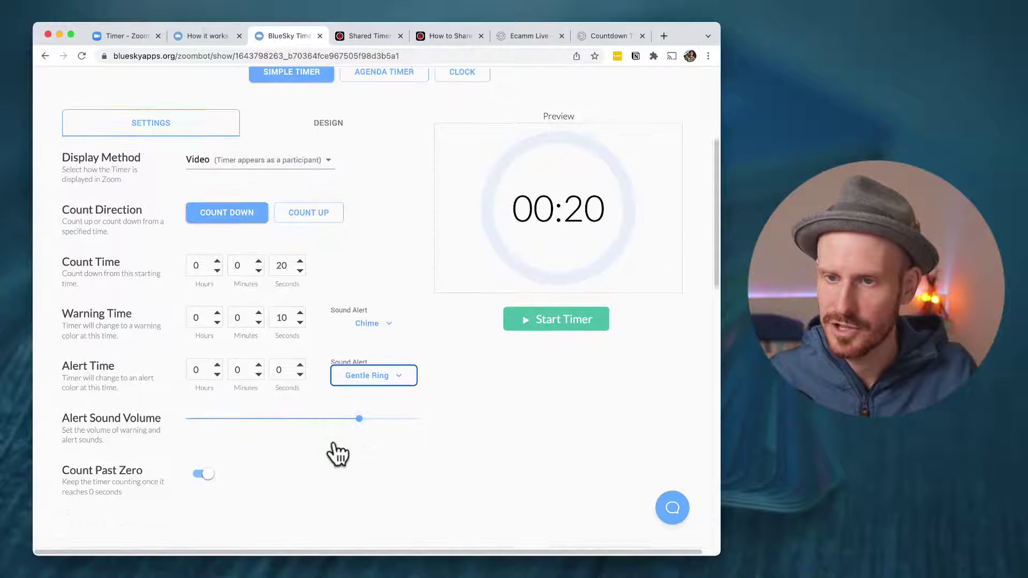
{"action": "left_click", "coordinate": [206, 466]}
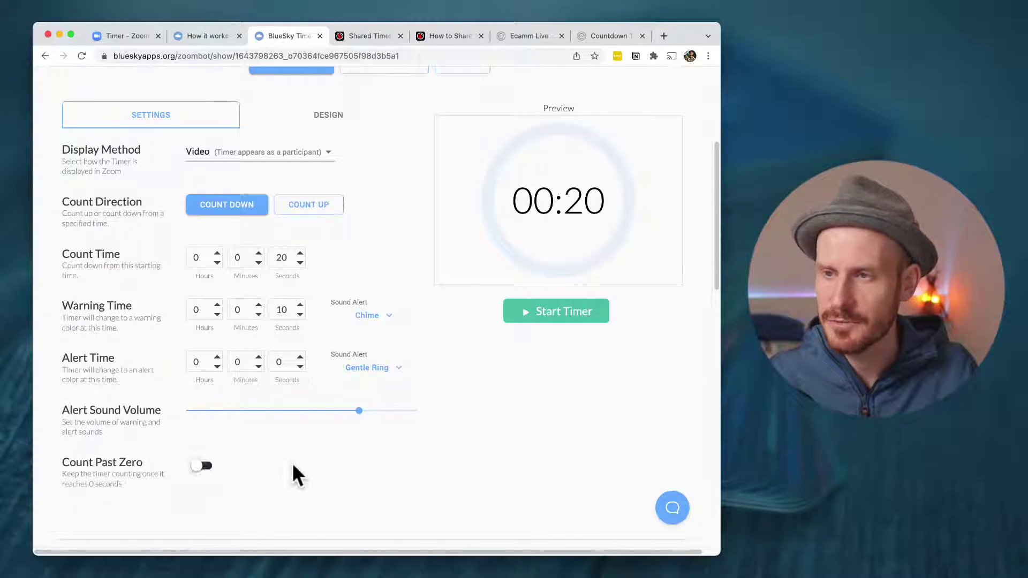
{"action": "scroll", "coordinate": [292, 462], "scroll_direction": "up", "scroll_amount": 6}
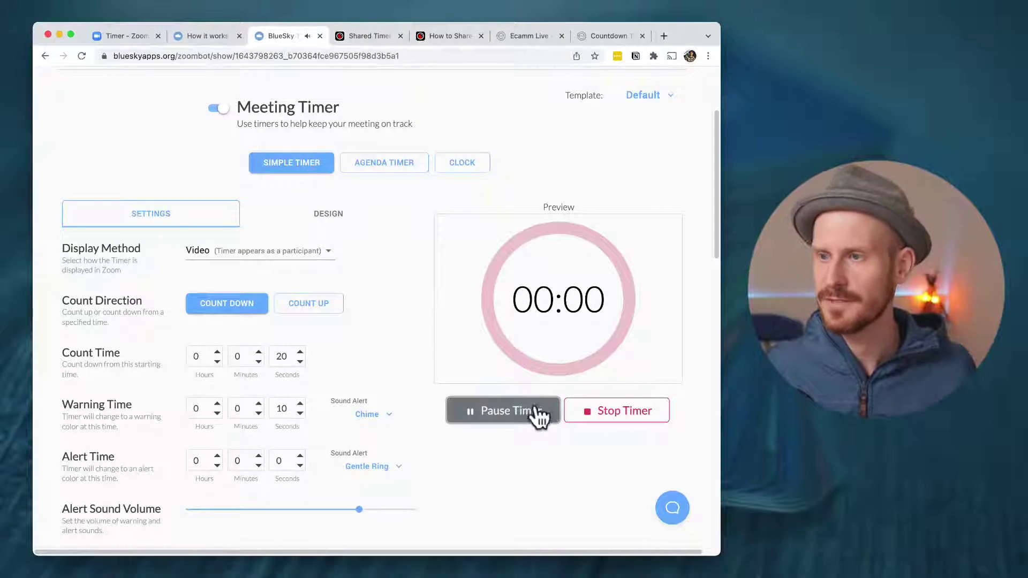
{"action": "left_click", "coordinate": [575, 412]}
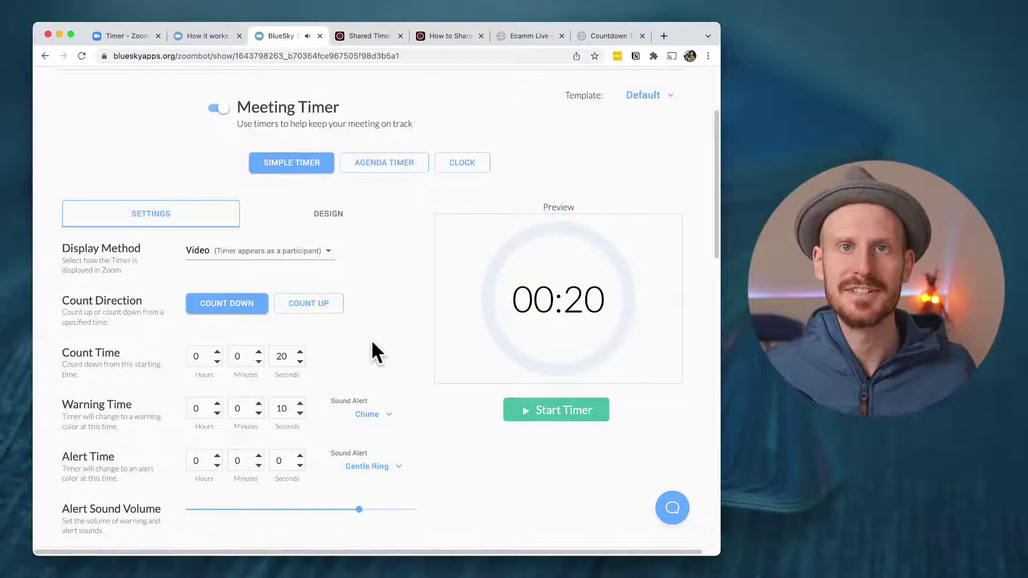
- Take attendance manually with the Attendance Taker and open the attendance report
{"action": "scroll", "coordinate": [375, 343], "scroll_direction": "down", "scroll_amount": 5}
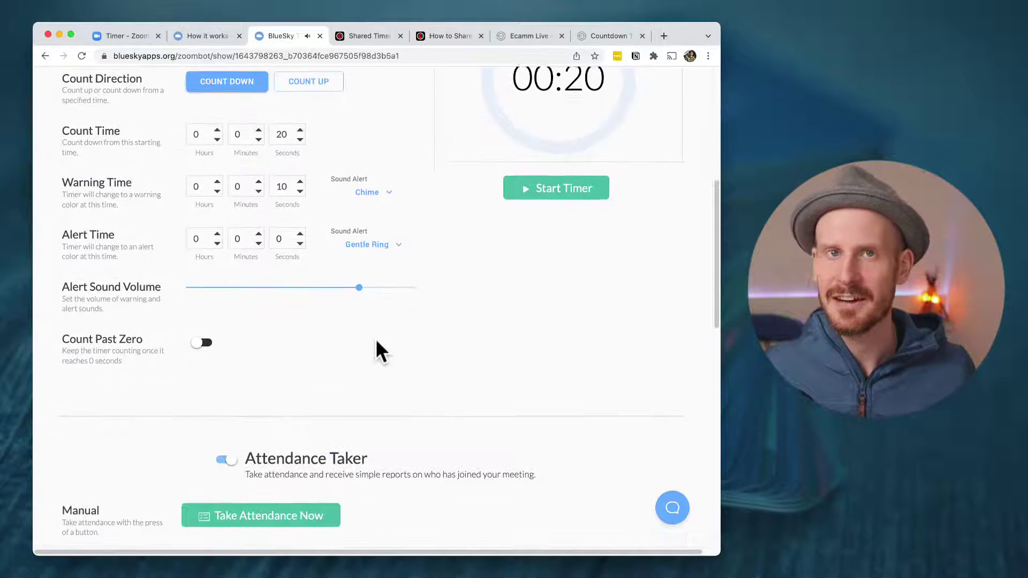
{"action": "scroll", "coordinate": [378, 350], "scroll_direction": "down", "scroll_amount": 5}
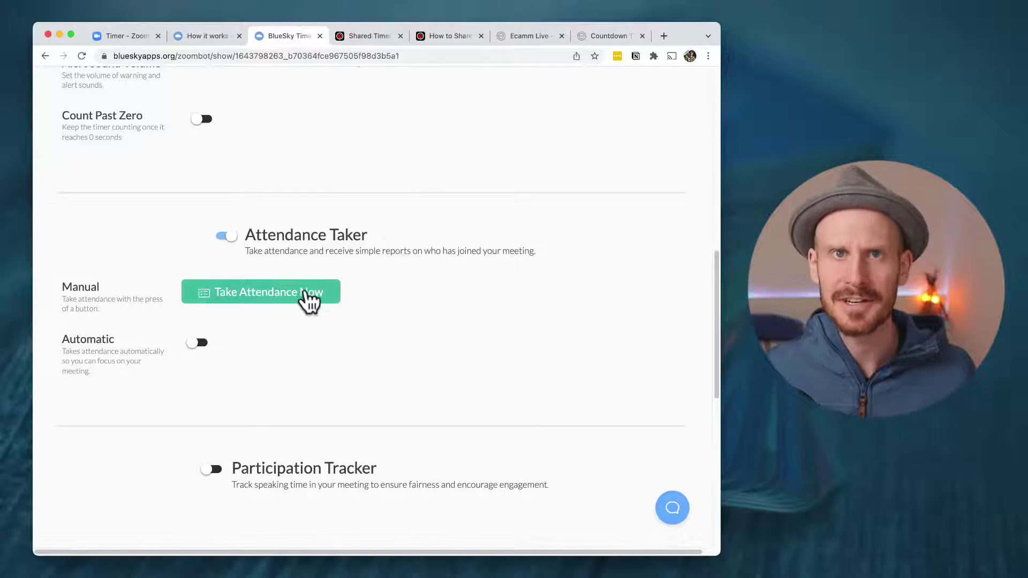
{"action": "left_click", "coordinate": [309, 300]}
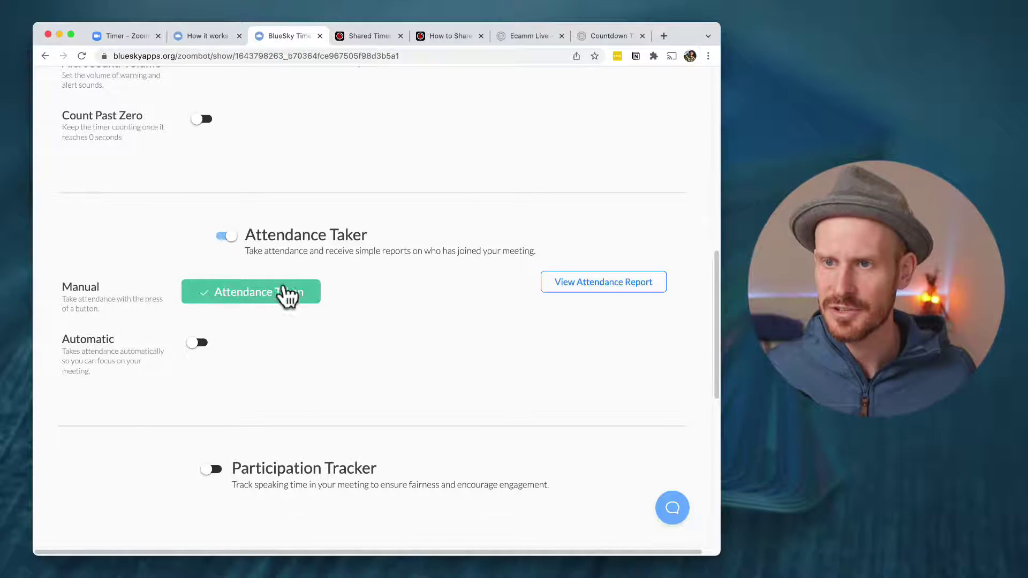
{"action": "left_click", "coordinate": [586, 288]}
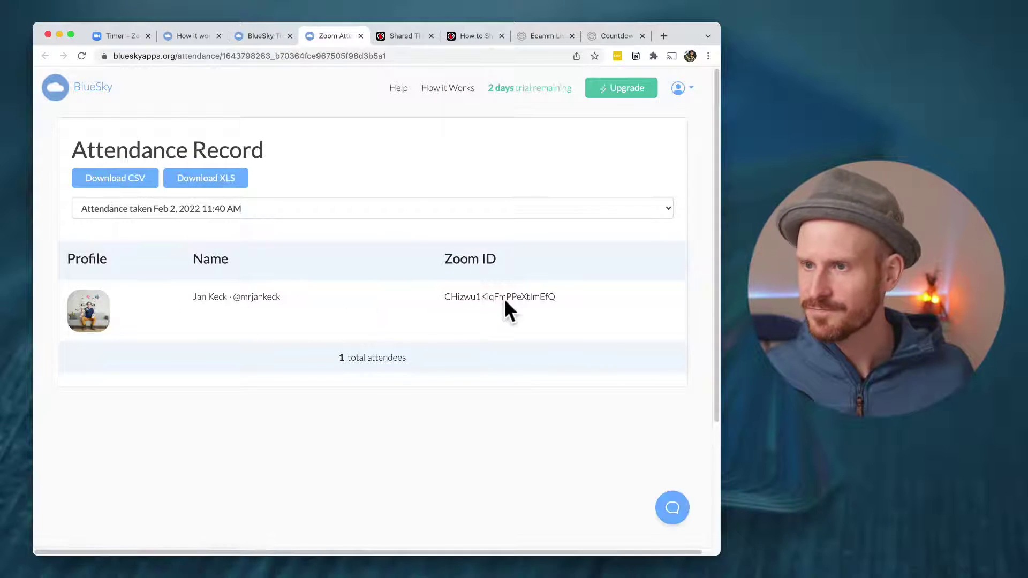
- Return to the BlueSky Control Center and open the upgrade pricing page
{"action": "left_click", "coordinate": [259, 38]}
{"action": "scroll", "coordinate": [417, 383], "scroll_direction": "down", "scroll_amount": 3}
{"action": "scroll", "coordinate": [367, 364], "scroll_direction": "up", "scroll_amount": 10}
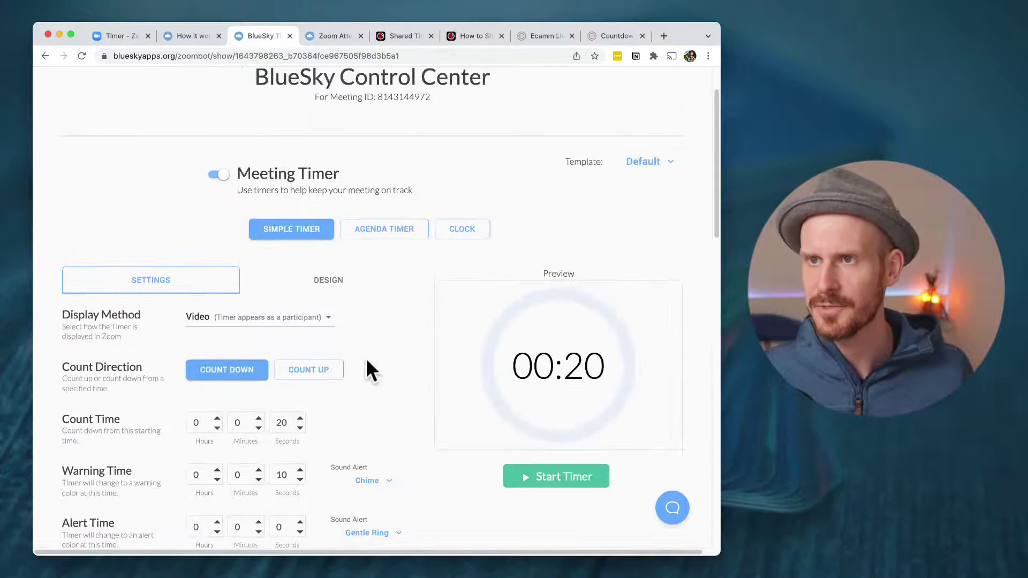
{"action": "scroll", "coordinate": [366, 360], "scroll_direction": "up", "scroll_amount": 2}
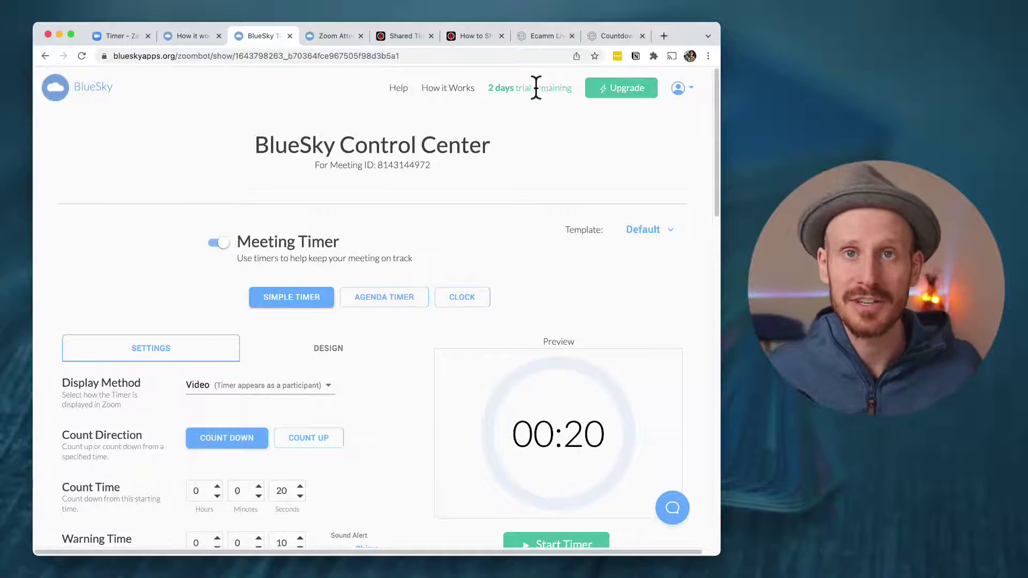
{"action": "left_click", "coordinate": [605, 92]}
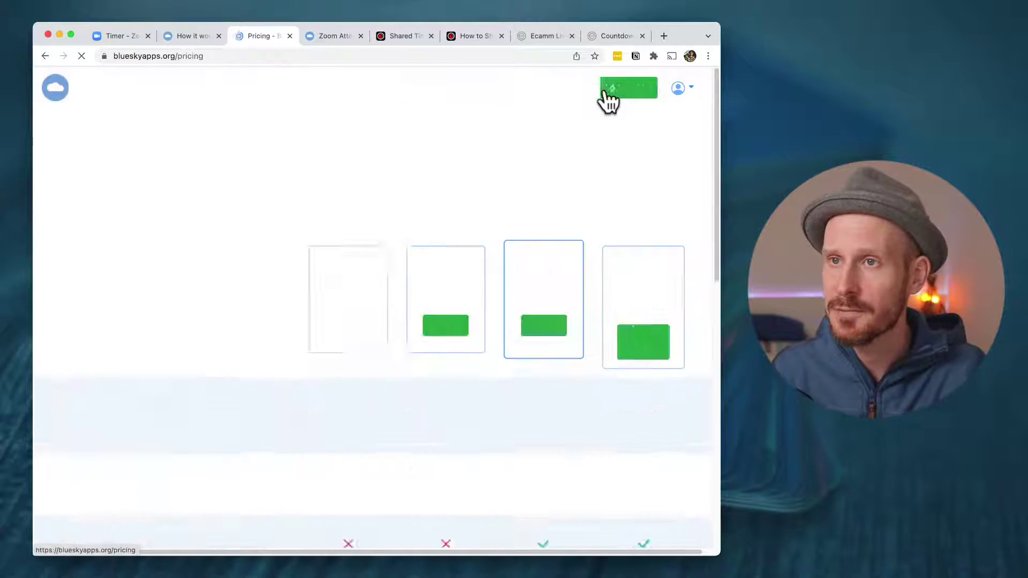
- Compare the Free, Hobby, Pro and Enterprise plans by price, meetings per month, meeting length and included features, and return to the Control Center
{"action": "scroll", "coordinate": [401, 180], "scroll_direction": "down", "scroll_amount": 2}
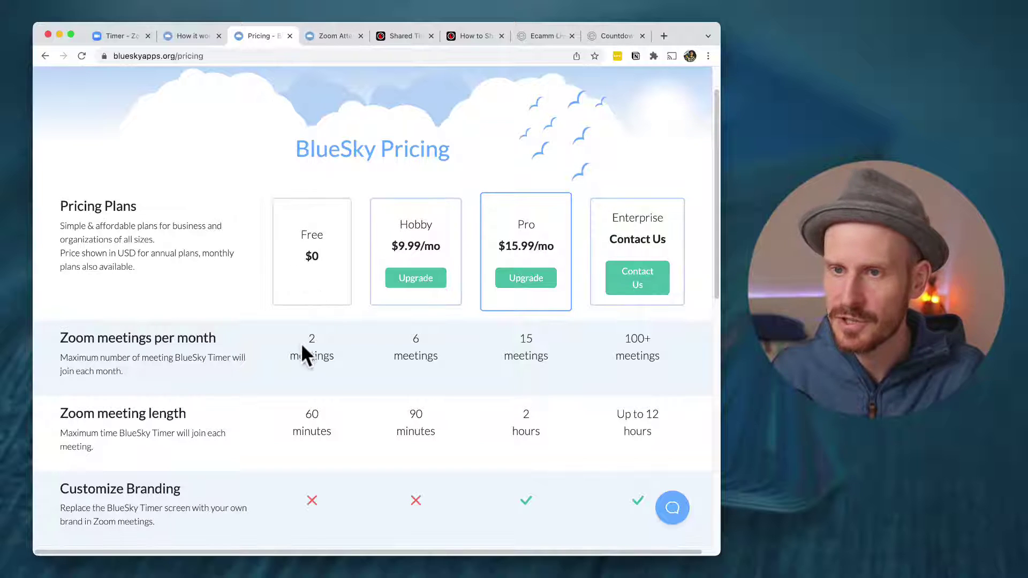
{"action": "left_click_drag", "start_coordinate": [305, 348], "coordinate": [342, 377]}
{"action": "scroll", "coordinate": [337, 370], "scroll_direction": "down", "scroll_amount": 5}
{"action": "left_click_drag", "start_coordinate": [305, 286], "coordinate": [334, 303]}
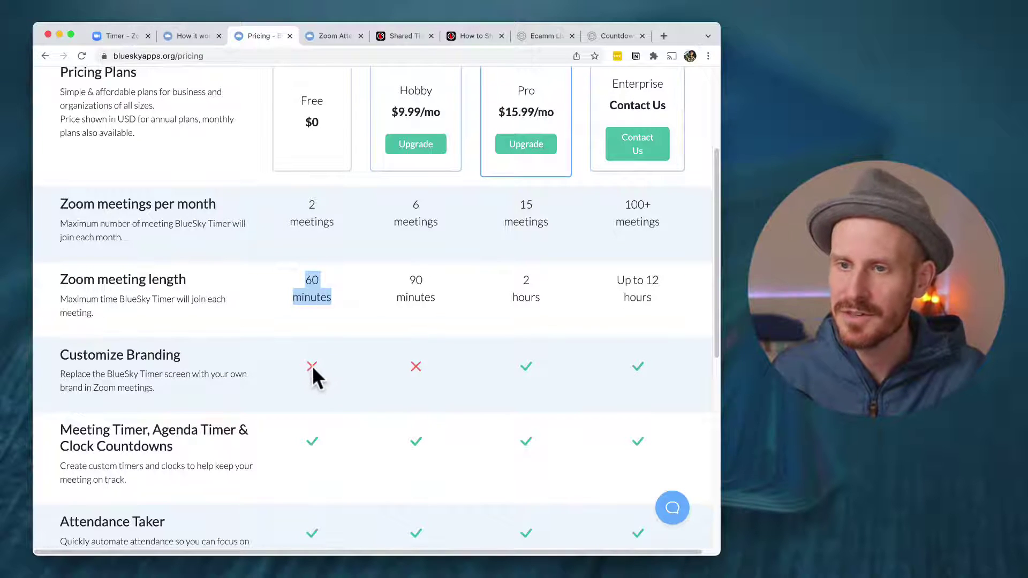
{"action": "scroll", "coordinate": [312, 368], "scroll_direction": "down", "scroll_amount": 4}
{"action": "scroll", "coordinate": [308, 342], "scroll_direction": "up", "scroll_amount": 5}
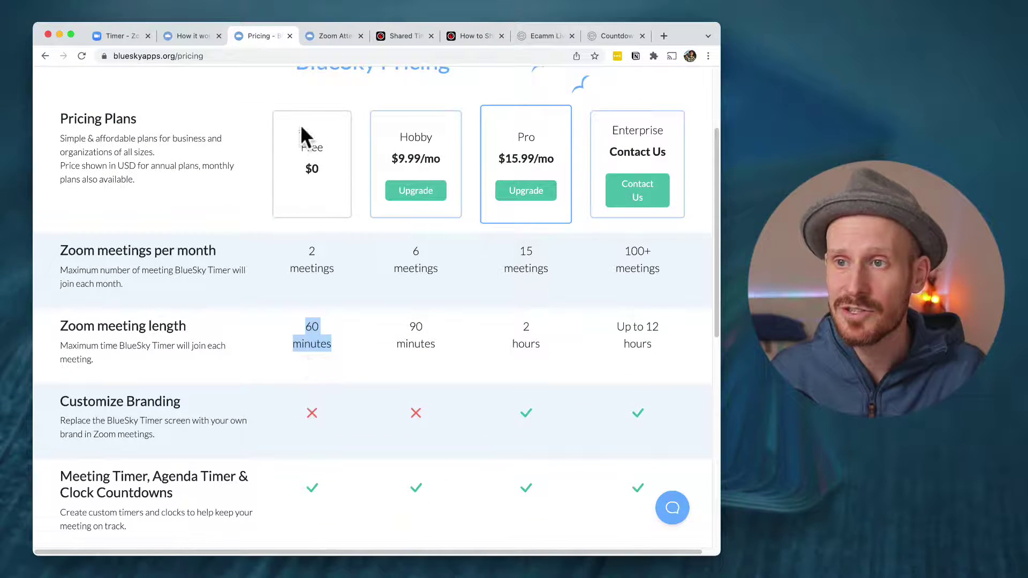
{"action": "left_click_drag", "start_coordinate": [300, 124], "coordinate": [321, 167]}
{"action": "left_click", "coordinate": [321, 166]}
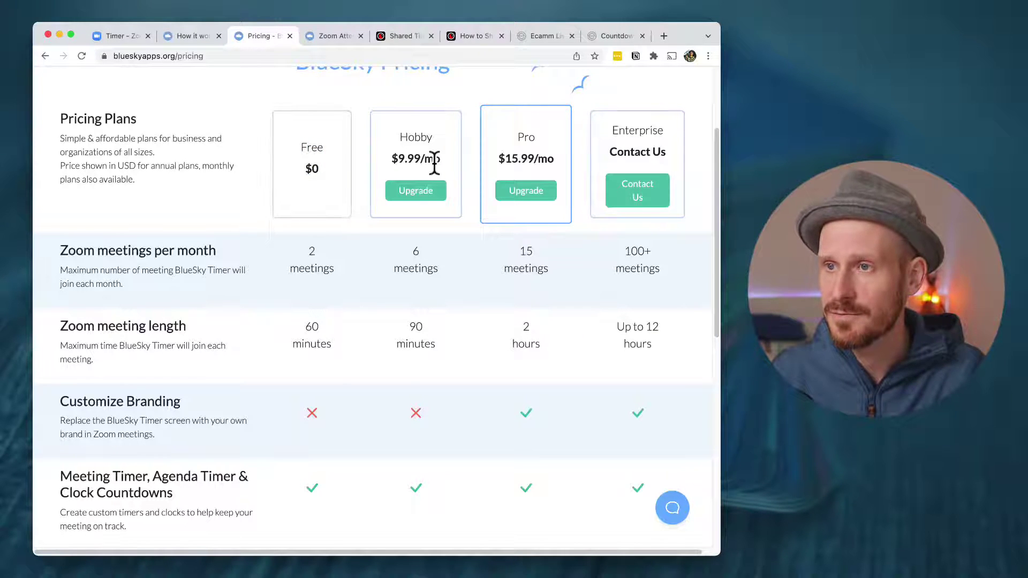
{"action": "scroll", "coordinate": [517, 155], "scroll_direction": "up", "scroll_amount": 1}
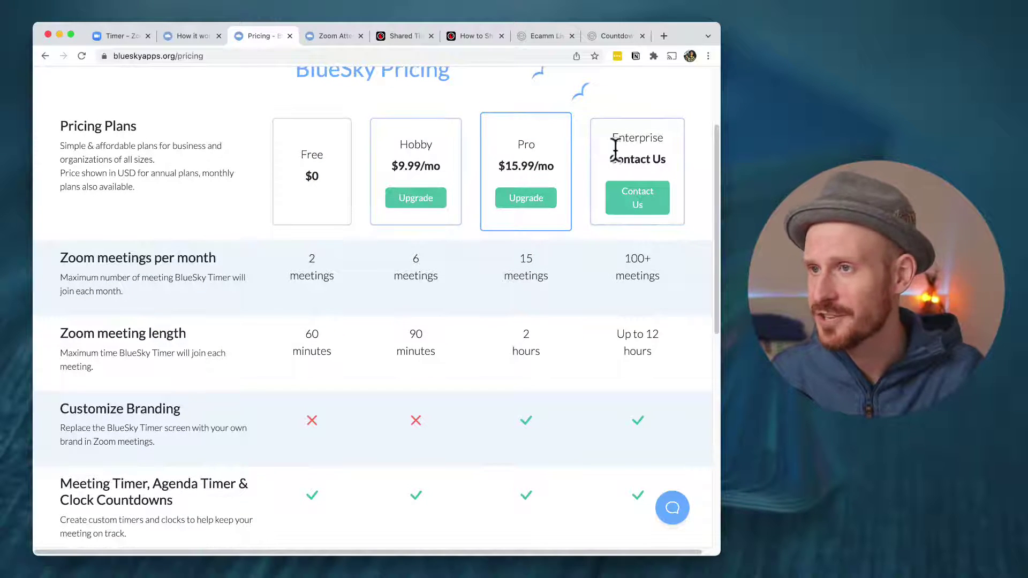
{"action": "scroll", "coordinate": [556, 157], "scroll_direction": "up", "scroll_amount": 1}
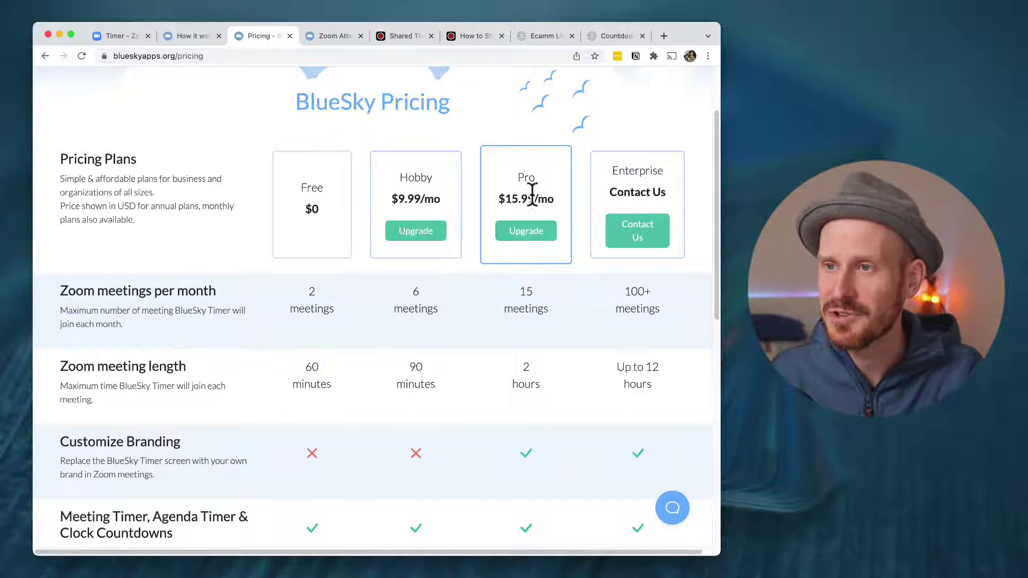
{"action": "scroll", "coordinate": [413, 327], "scroll_direction": "down", "scroll_amount": 10}
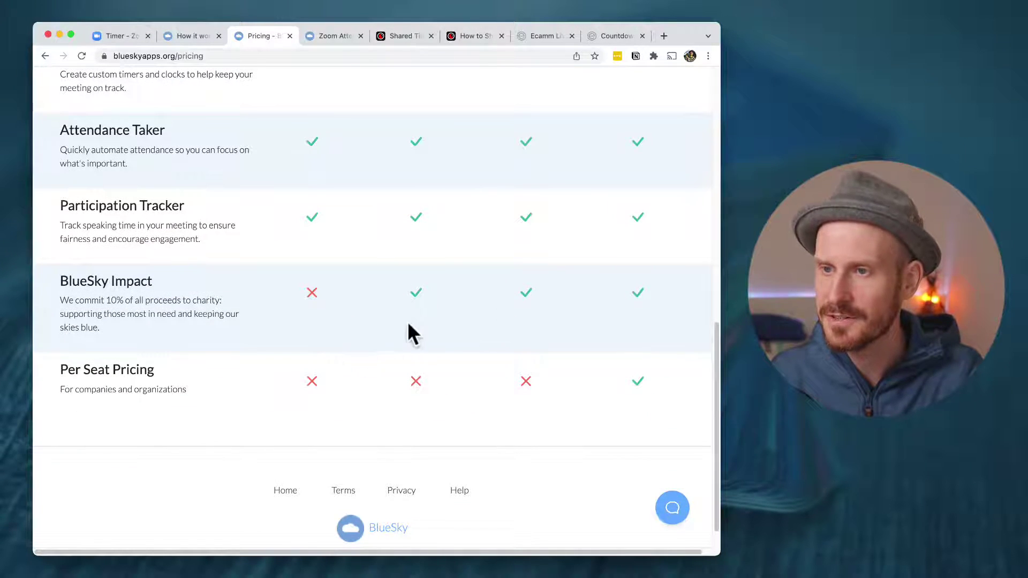
{"action": "scroll", "coordinate": [405, 317], "scroll_direction": "up", "scroll_amount": 5}
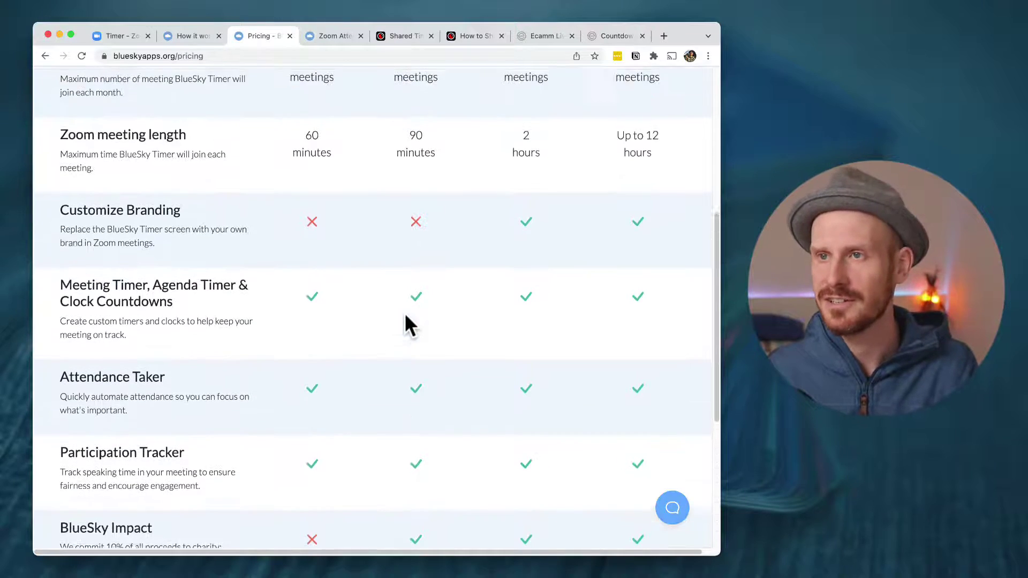
{"action": "scroll", "coordinate": [405, 316], "scroll_direction": "up", "scroll_amount": 5}
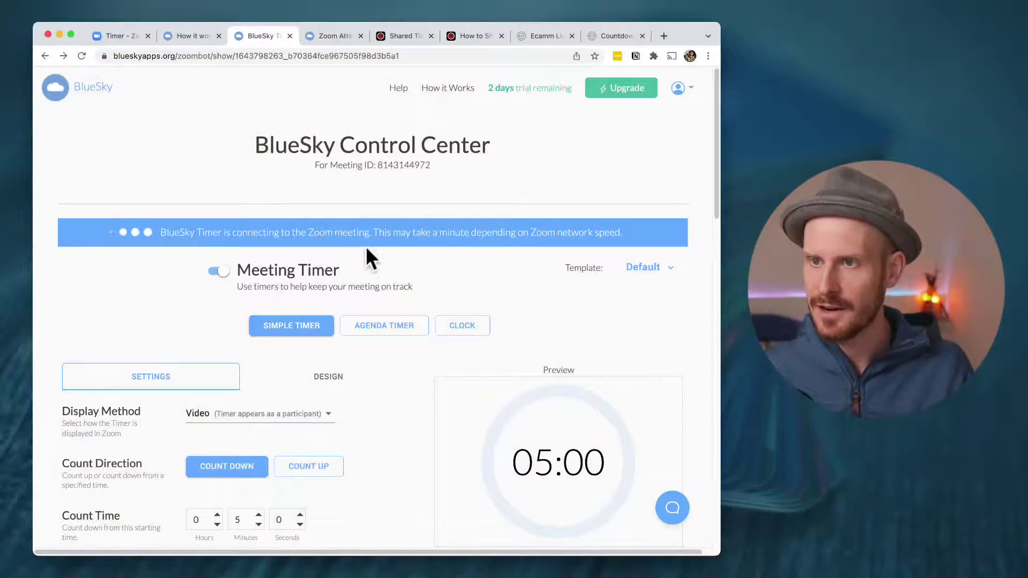
- Switch the Meeting Timer to Agenda Timer, review its agenda title and schedule, and try to start the agenda
{"action": "scroll", "coordinate": [364, 253], "scroll_direction": "down", "scroll_amount": 3}
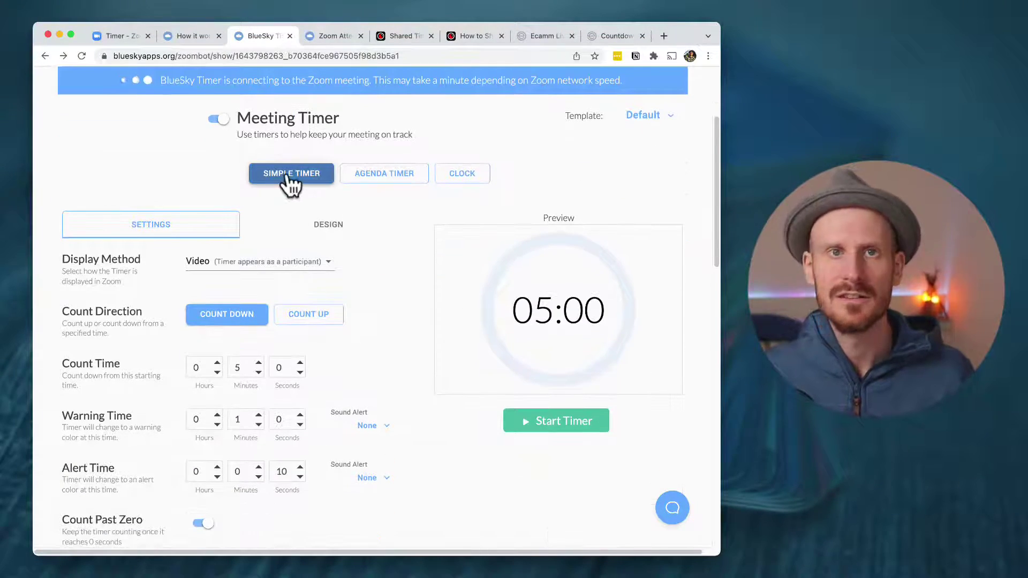
{"action": "left_click", "coordinate": [365, 181]}
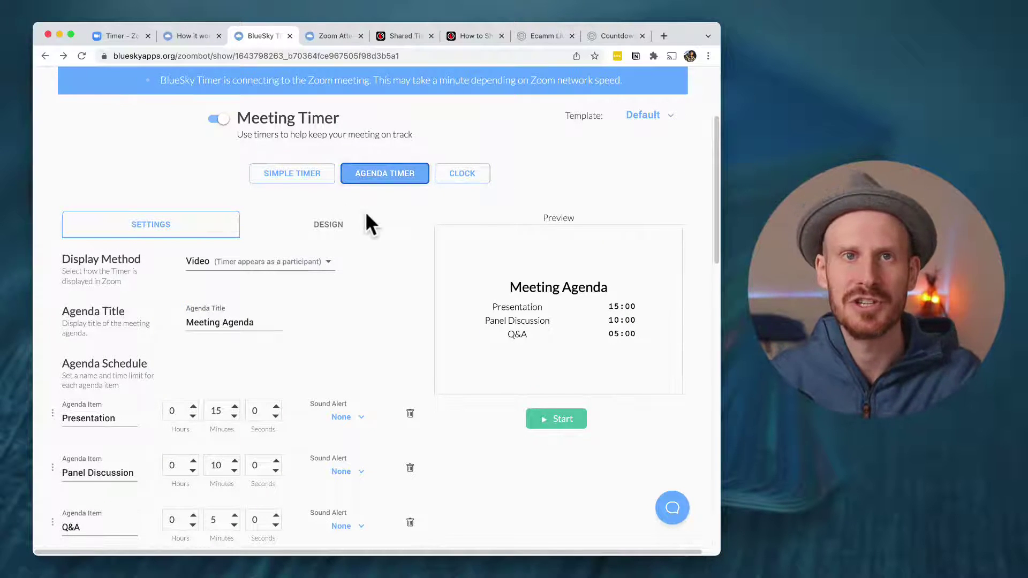
{"action": "scroll", "coordinate": [176, 367], "scroll_direction": "down", "scroll_amount": 5}
{"action": "scroll", "coordinate": [161, 375], "scroll_direction": "down", "scroll_amount": 1}
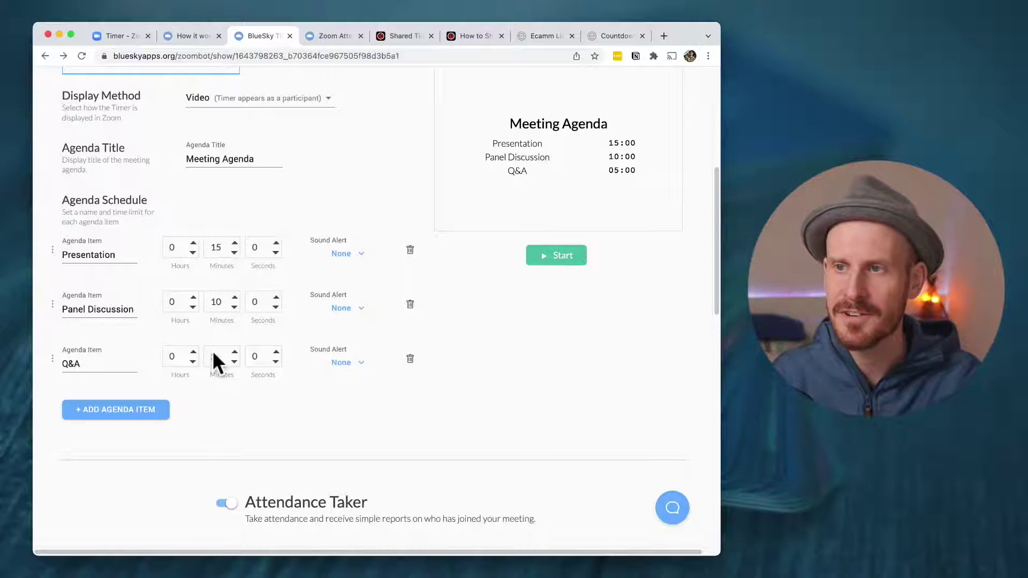
{"action": "scroll", "coordinate": [516, 167], "scroll_direction": "up", "scroll_amount": 1}
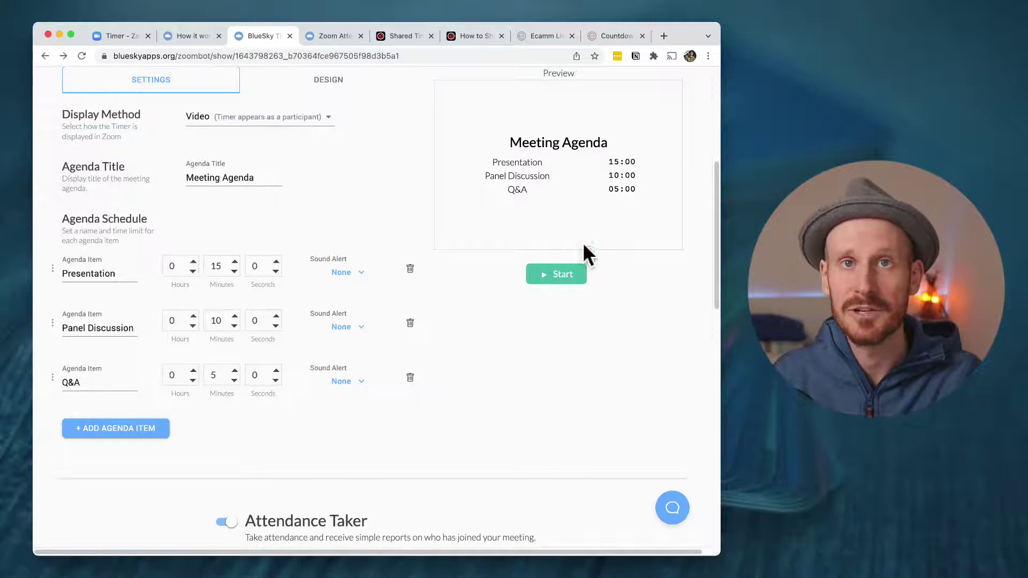
{"action": "left_click", "coordinate": [554, 279]}
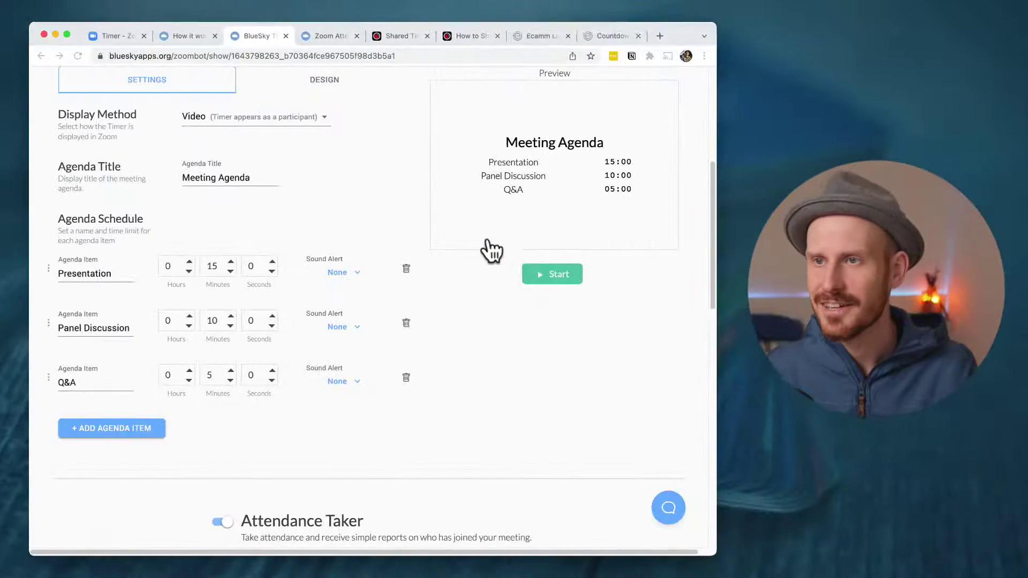
- Switch the Meeting Timer to Clock and check its design options and settings
{"action": "scroll", "coordinate": [333, 154], "scroll_direction": "up", "scroll_amount": 3}
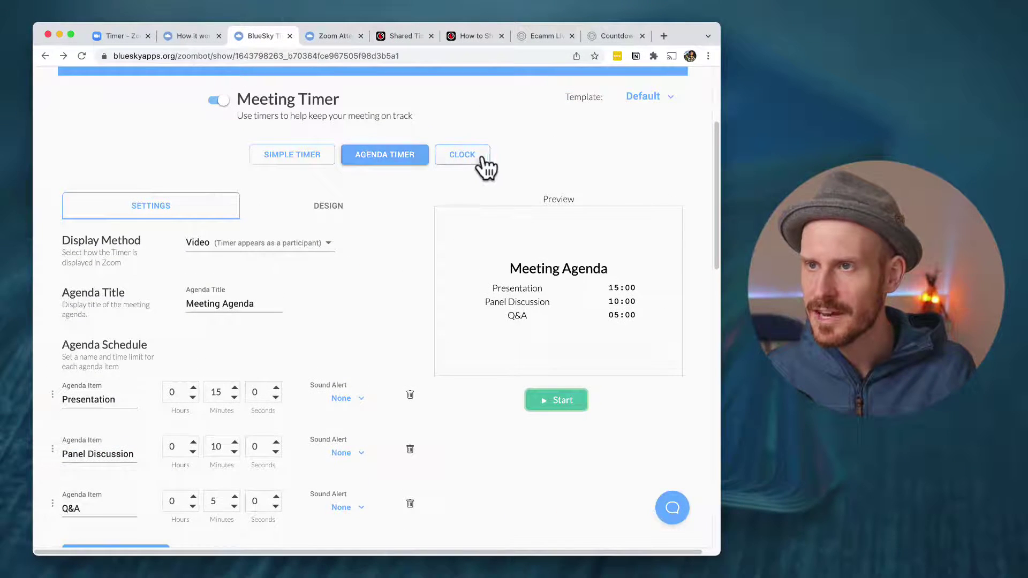
{"action": "left_click", "coordinate": [480, 161]}
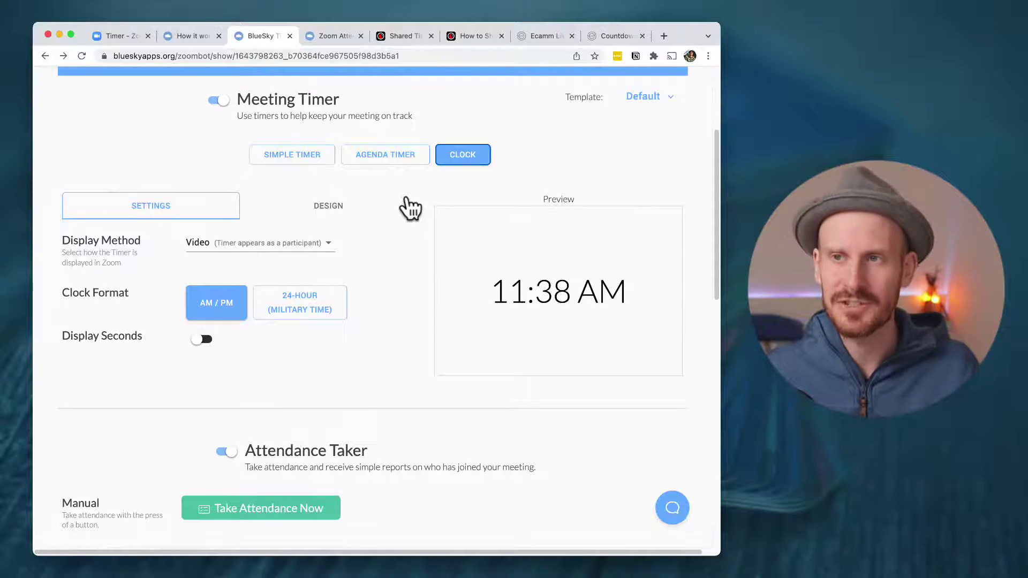
{"action": "left_click", "coordinate": [340, 211]}
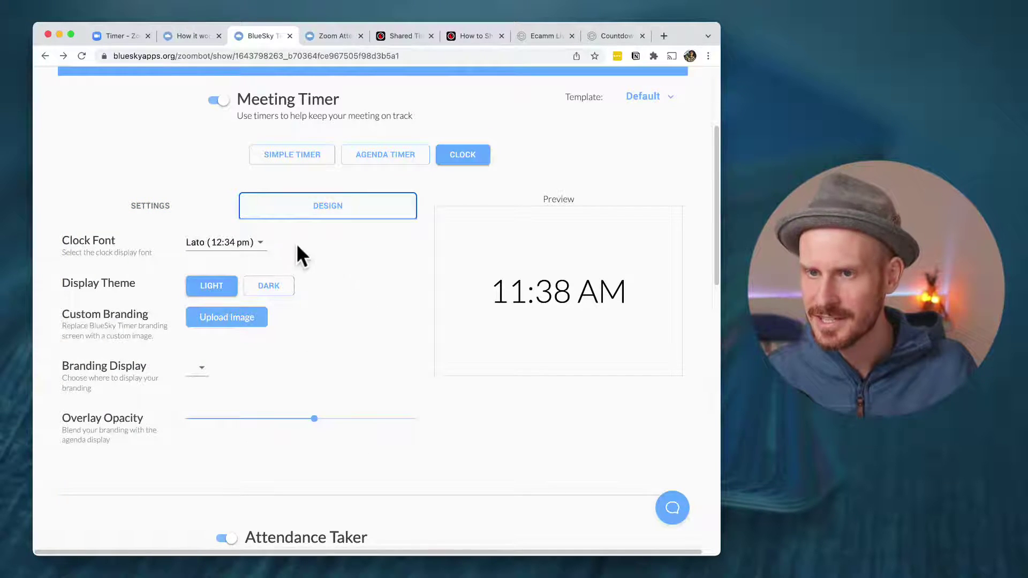
{"action": "left_click", "coordinate": [169, 206]}
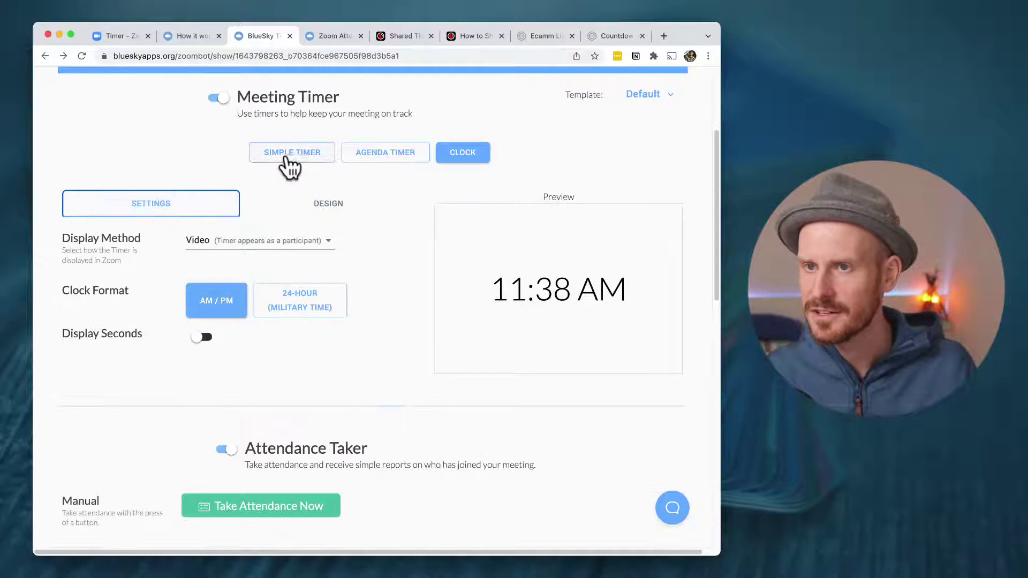
- Switch back to Simple Timer and review its design options for color palette, font, timer style and custom branding
{"action": "left_click", "coordinate": [289, 160]}
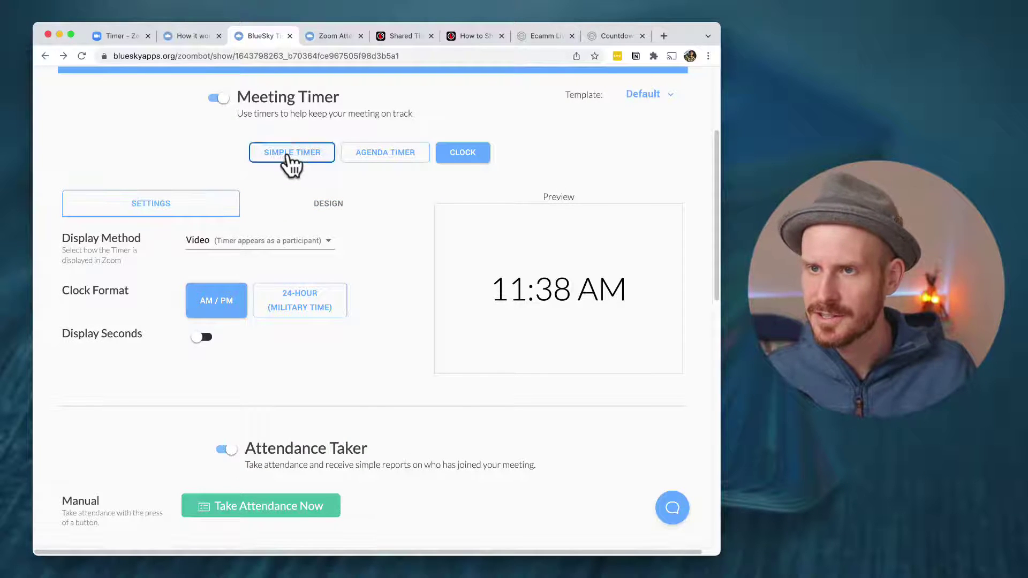
{"action": "left_click", "coordinate": [328, 209]}
{"action": "scroll", "coordinate": [333, 263], "scroll_direction": "down", "scroll_amount": 4}
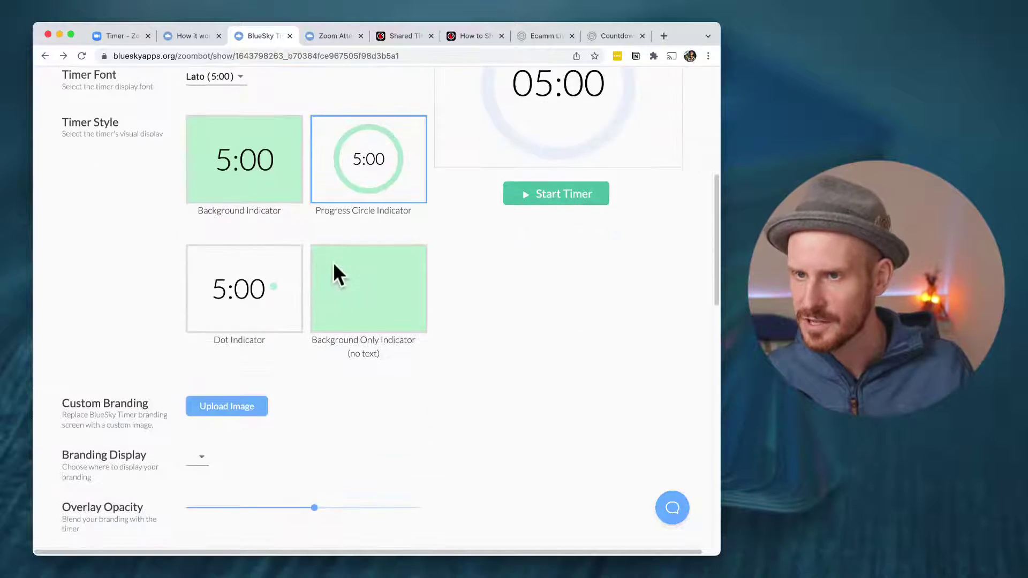
{"action": "scroll", "coordinate": [333, 262], "scroll_direction": "down", "scroll_amount": 4}
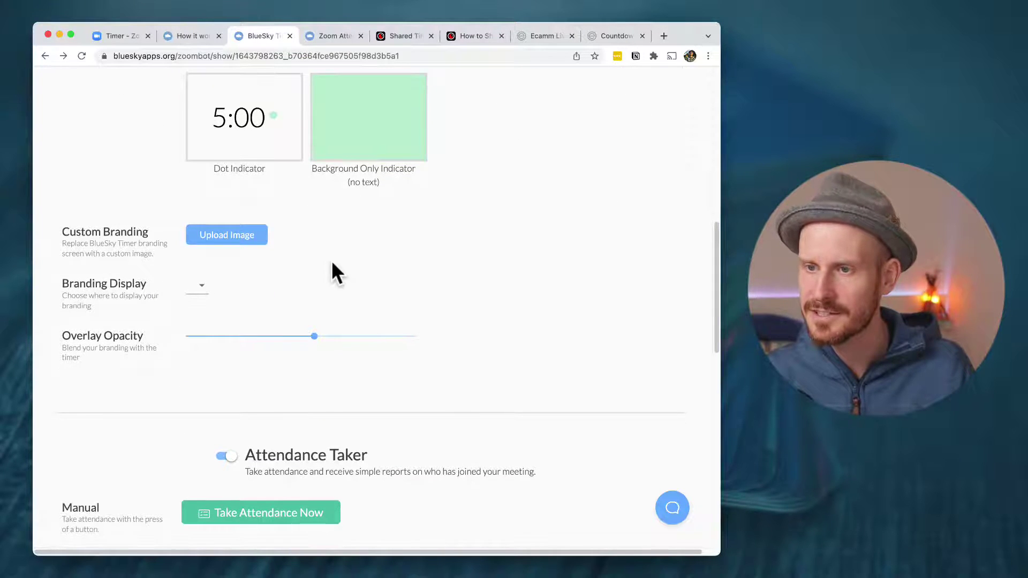
{"action": "scroll", "coordinate": [331, 260], "scroll_direction": "up", "scroll_amount": 9}
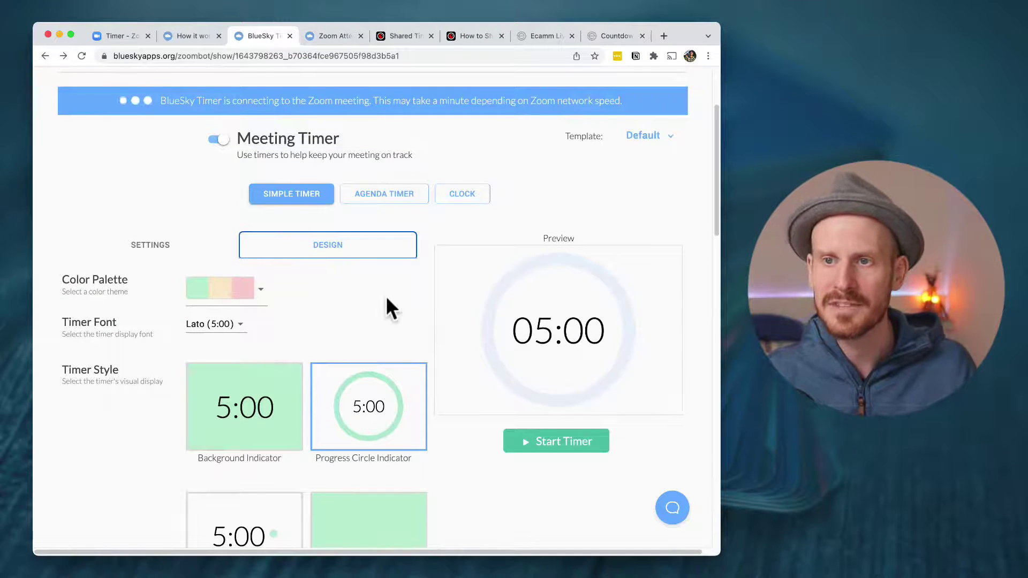
{"action": "scroll", "coordinate": [334, 246], "scroll_direction": "up", "scroll_amount": 3}
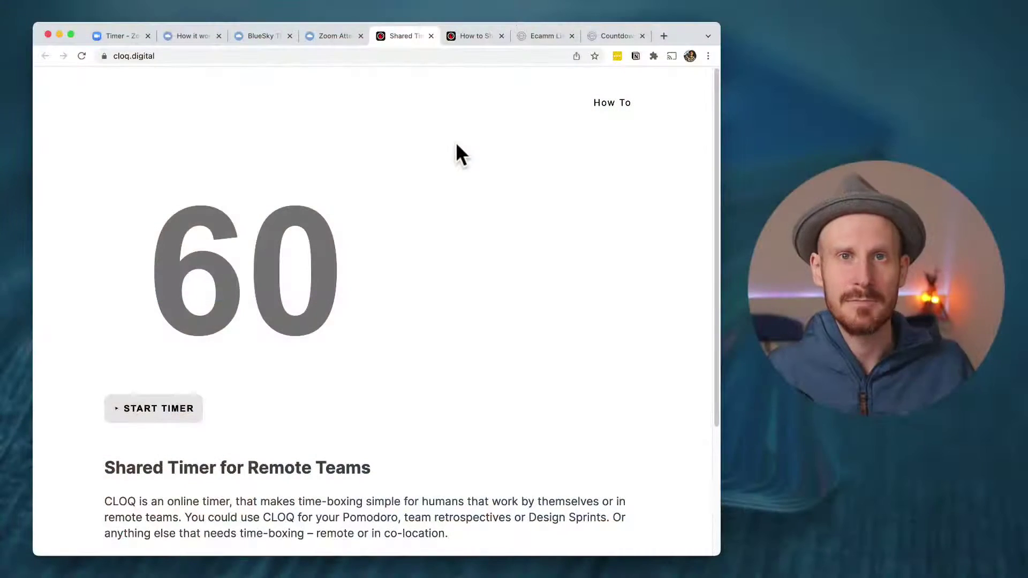
- Look over the CLOQ home page, set the shared timer to 30 minutes and start the countdown
{"action": "scroll", "coordinate": [289, 258], "scroll_direction": "down", "scroll_amount": 1}
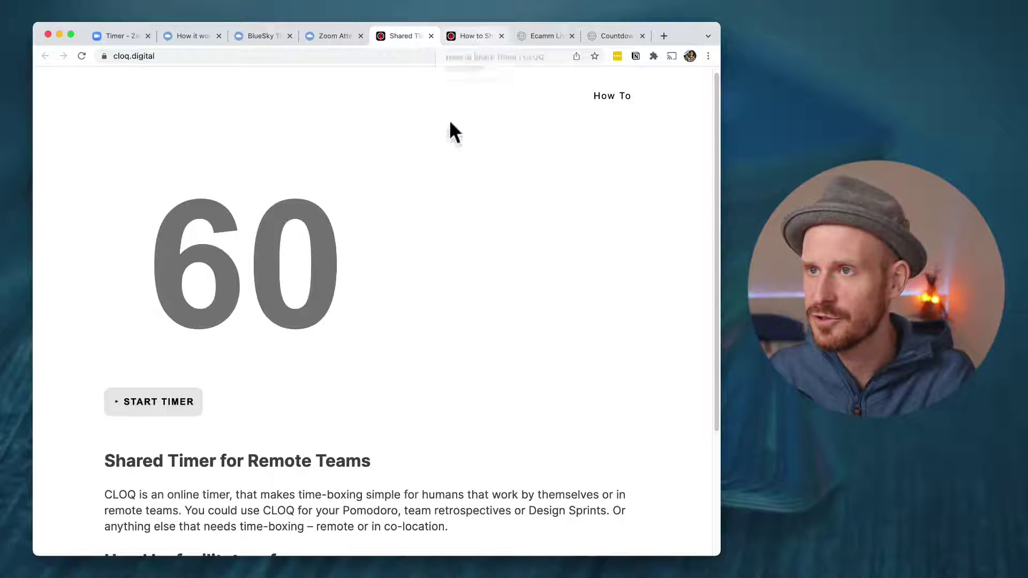
{"action": "scroll", "coordinate": [408, 257], "scroll_direction": "down", "scroll_amount": 5}
{"action": "scroll", "coordinate": [408, 257], "scroll_direction": "up", "scroll_amount": 5}
{"action": "left_click", "coordinate": [255, 278]}
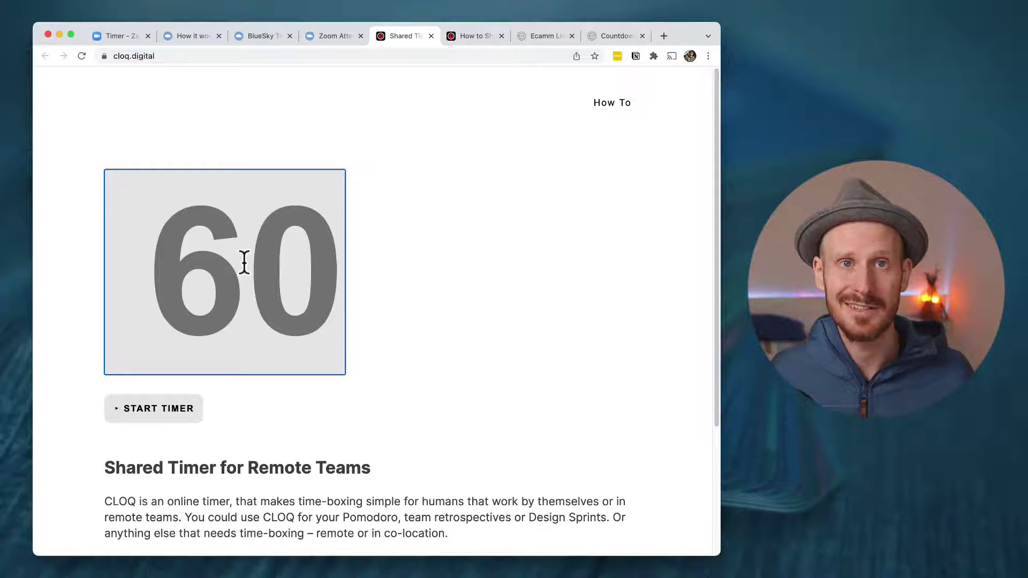
{"action": "type", "text": "30"}
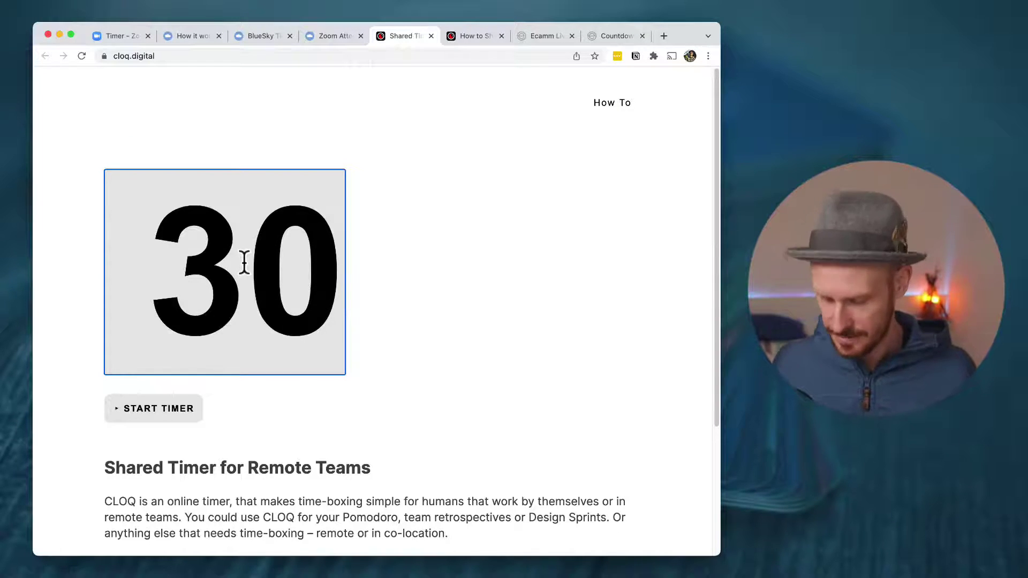
{"action": "left_click", "coordinate": [165, 415]}
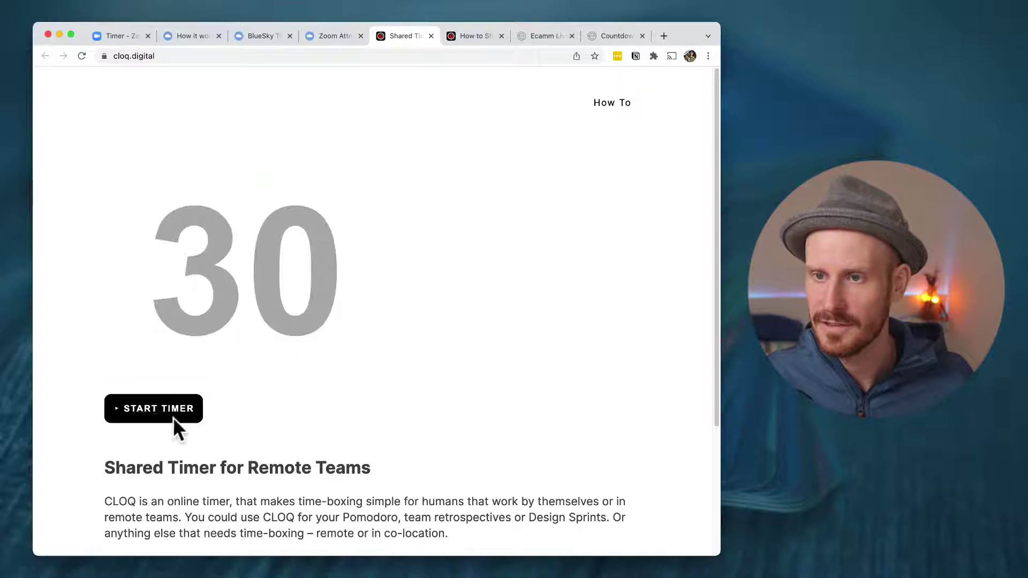
{"action": "left_click", "coordinate": [165, 420]}
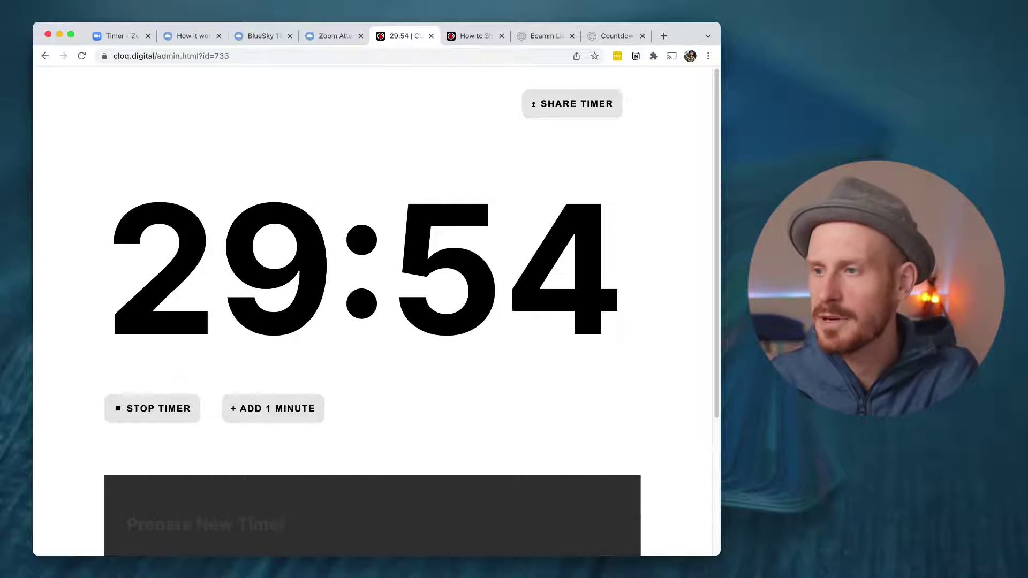
- Make the browser window shorter and add one minute to the running CLOQ timer
{"action": "left_click_drag", "start_coordinate": [721, 554], "coordinate": [714, 455]}
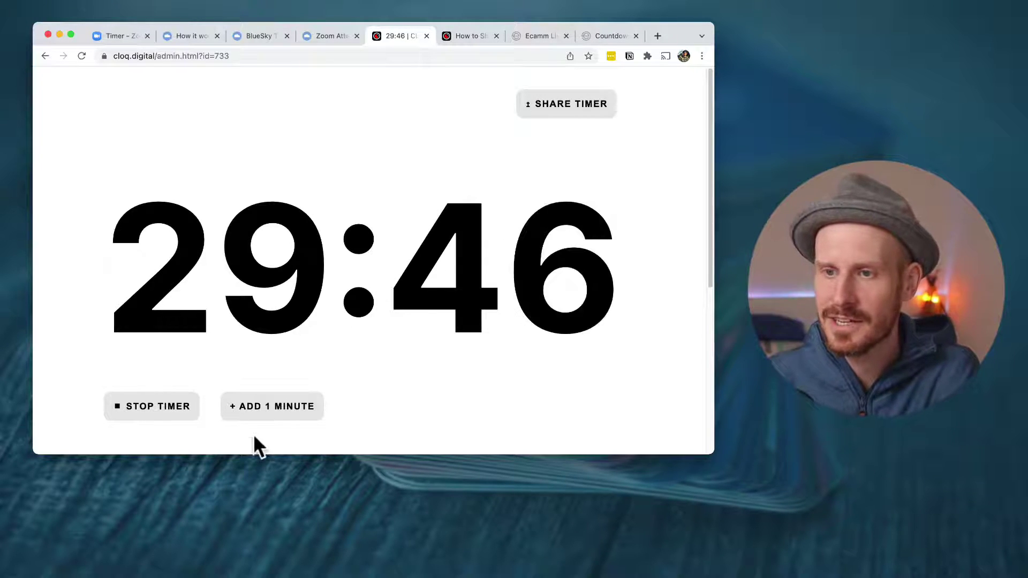
{"action": "left_click", "coordinate": [261, 417]}
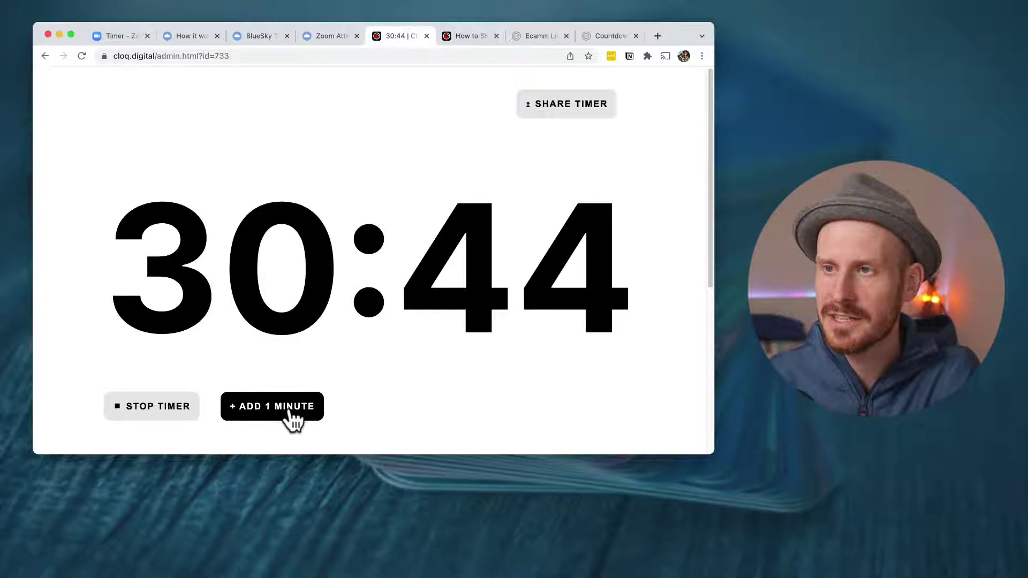
- Copy the CLOQ timer's share link and open it in a new browser tab as a participant would
{"action": "left_click", "coordinate": [567, 111]}
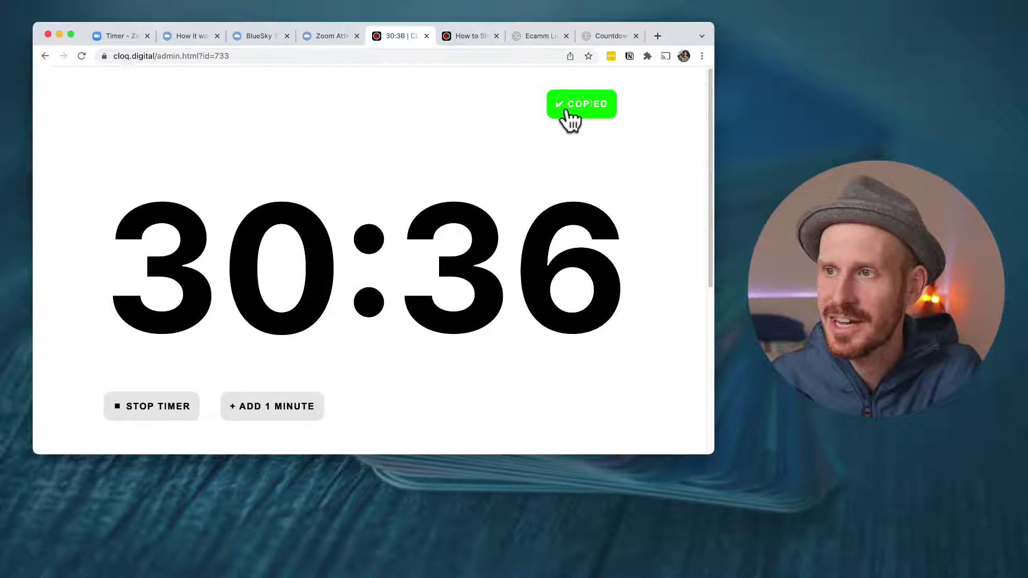
{"action": "left_click", "coordinate": [659, 32]}
{"action": "key", "text": "super+v"}
{"action": "key", "text": "Return"}
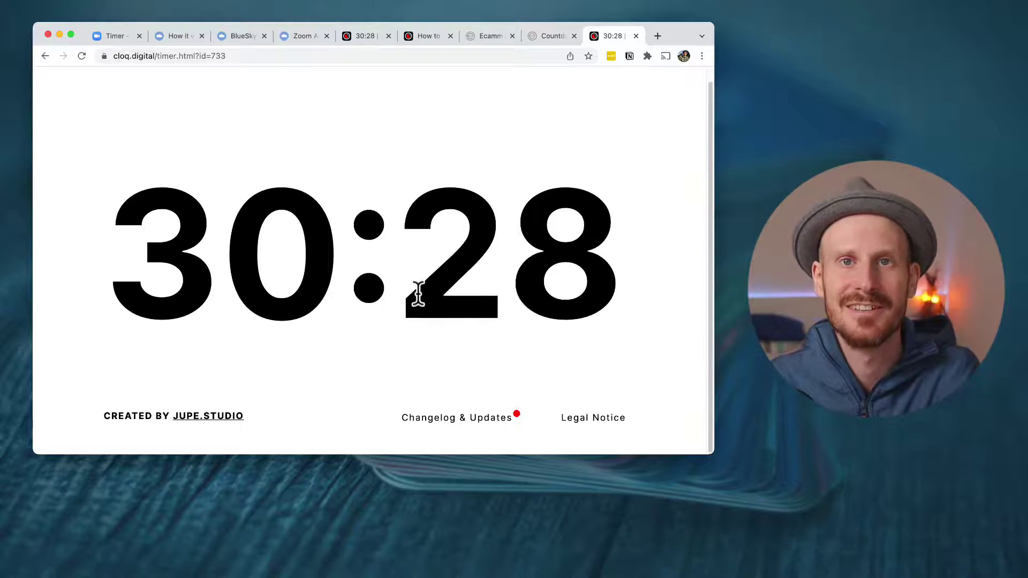
- Add two more minutes from the facilitator's timer page and check the change on the shared participant page
{"action": "left_click", "coordinate": [350, 38]}
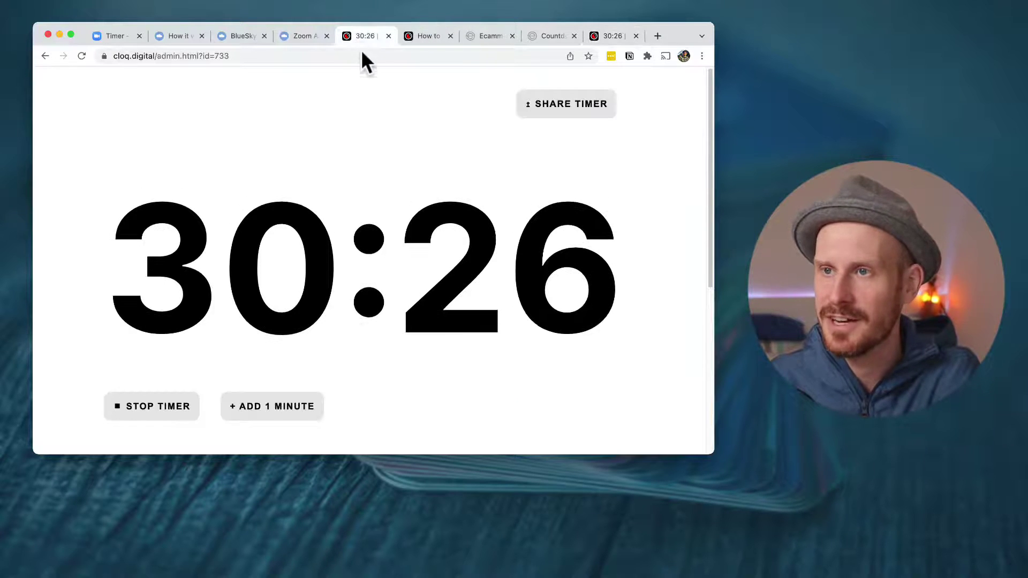
{"action": "left_click", "coordinate": [306, 415]}
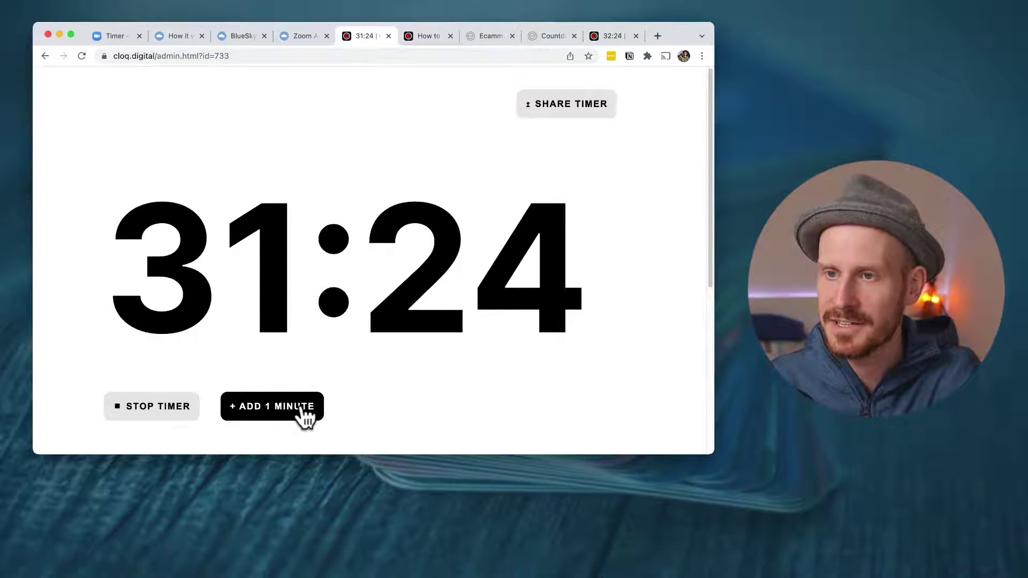
{"action": "left_click", "coordinate": [304, 414]}
{"action": "left_click", "coordinate": [608, 42]}
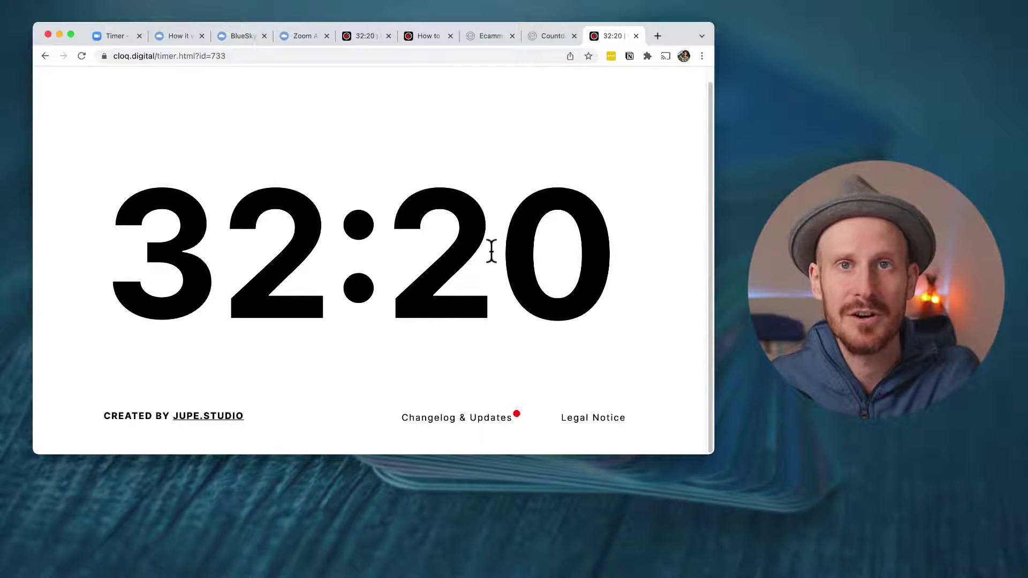
- Read CLOQ's how-to page on using it as a team timer, including the facilitator instructions, and return to the facilitator's timer
{"action": "left_click", "coordinate": [423, 37]}
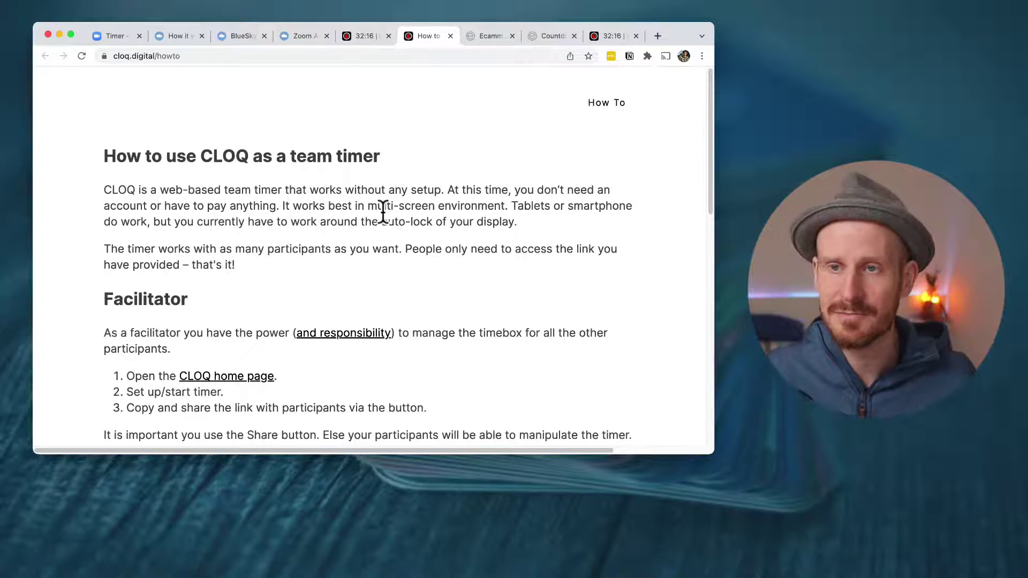
{"action": "scroll", "coordinate": [379, 222], "scroll_direction": "down", "scroll_amount": 4}
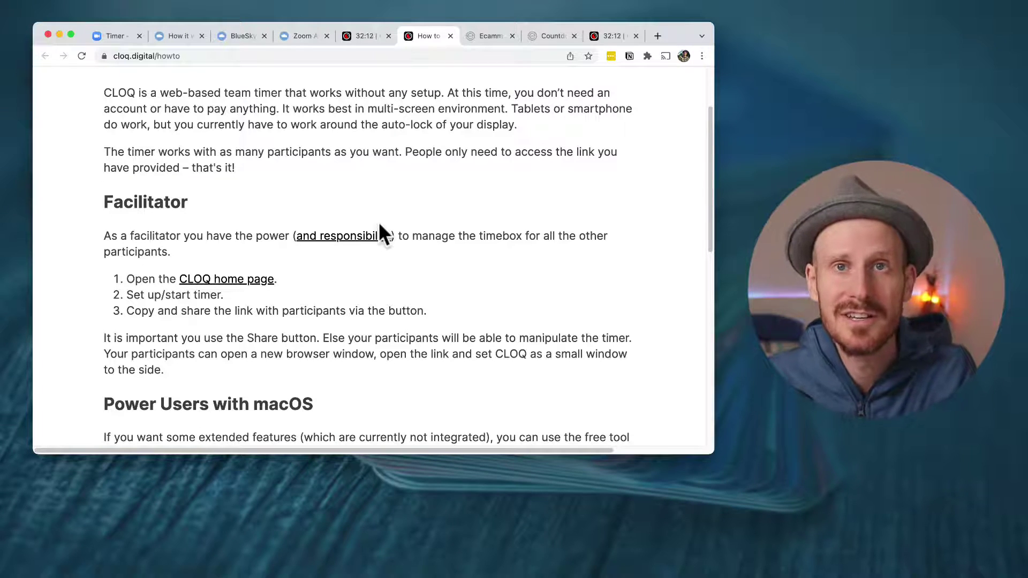
{"action": "left_click", "coordinate": [357, 36]}
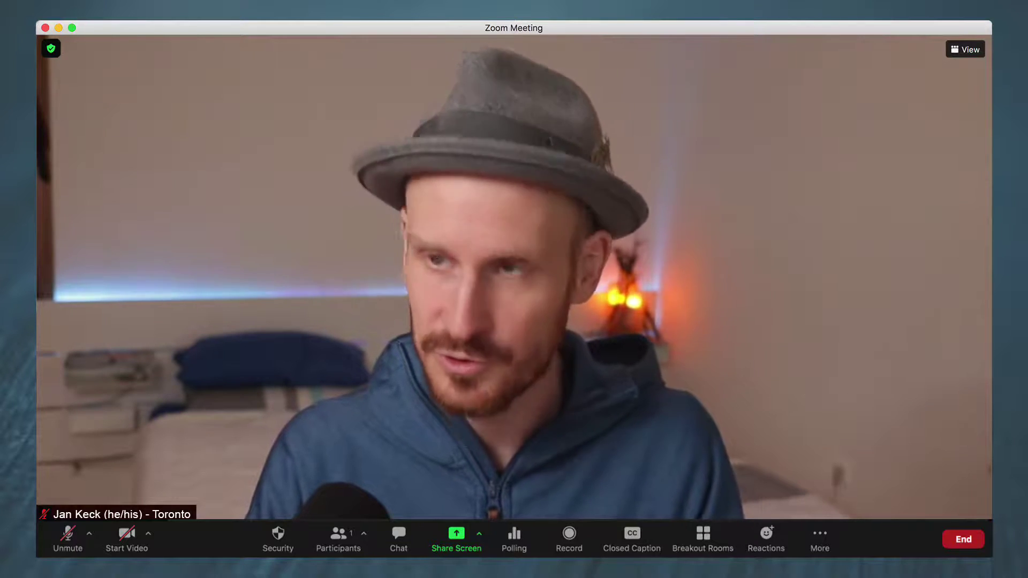
- Look through the Ecamm Live product page, down past its overview video to the inputs, features and outputs section
{"action": "left_click", "coordinate": [477, 36]}
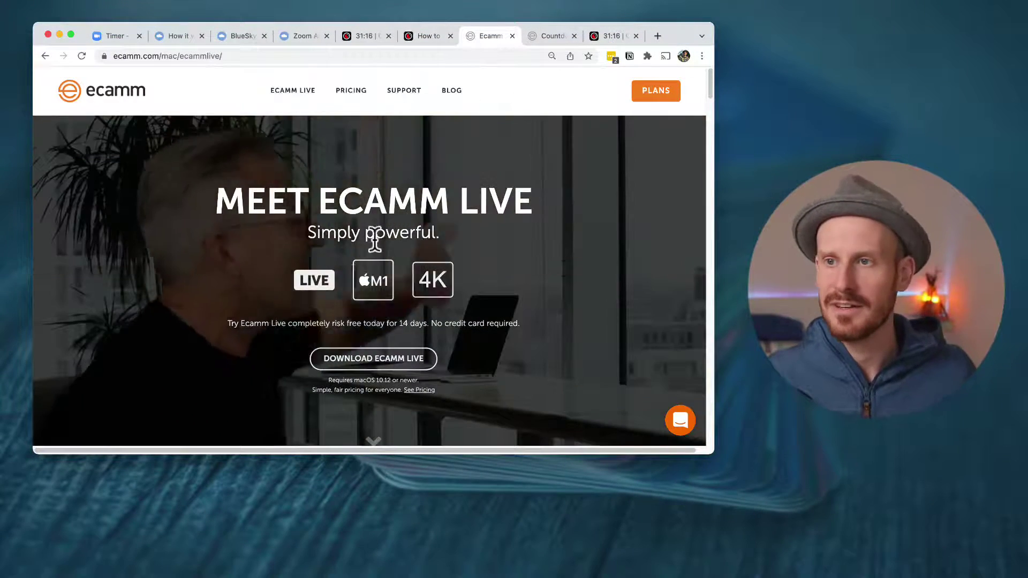
{"action": "scroll", "coordinate": [415, 211], "scroll_direction": "down", "scroll_amount": 5}
{"action": "scroll", "coordinate": [402, 208], "scroll_direction": "down", "scroll_amount": 3}
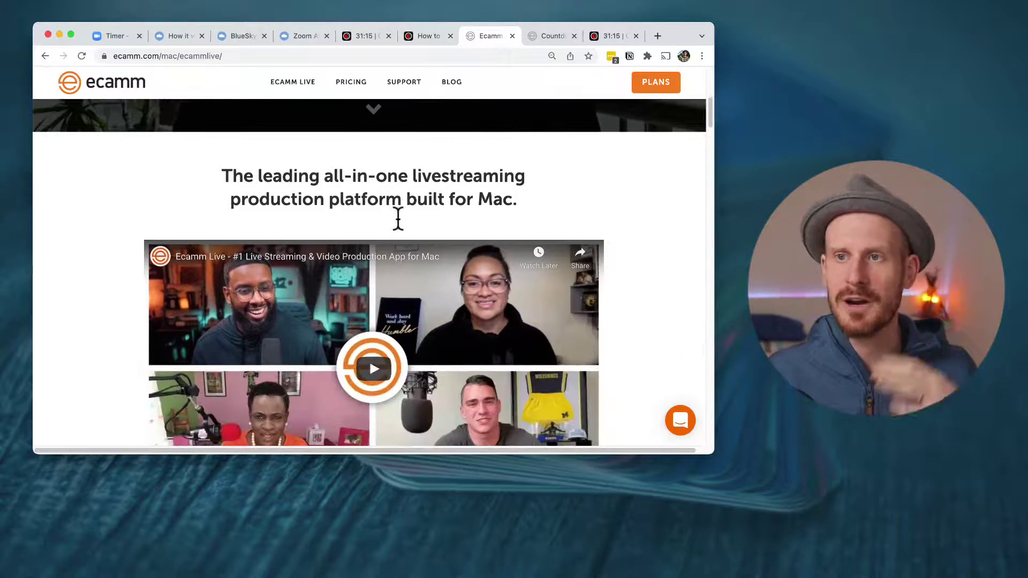
{"action": "scroll", "coordinate": [397, 217], "scroll_direction": "down", "scroll_amount": 15}
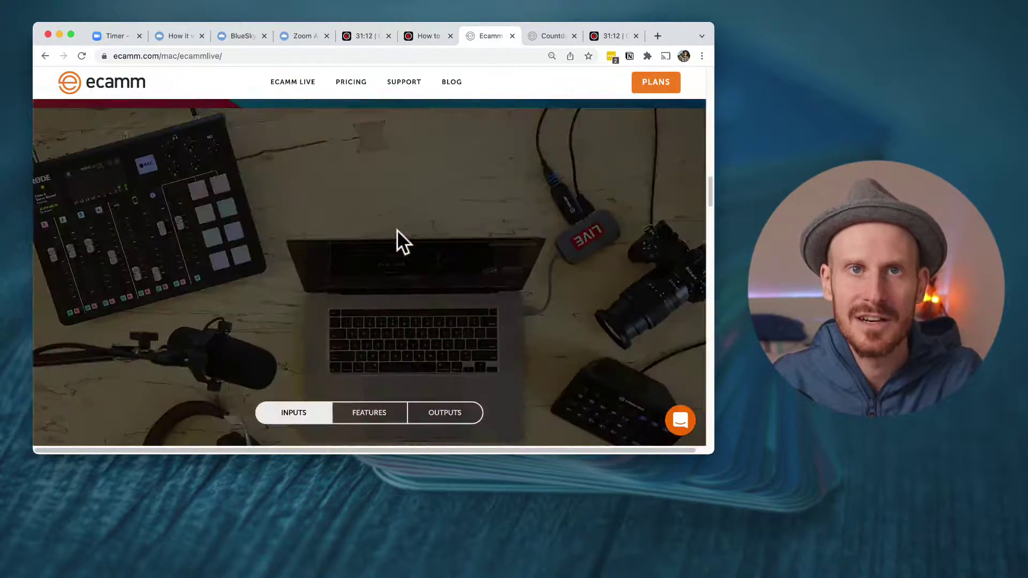
{"action": "scroll", "coordinate": [396, 230], "scroll_direction": "down", "scroll_amount": 5}
- Read Ecamm's blog article on countdown timers for live streaming, through the streaming setup and the reasons to use a timer
{"action": "left_click", "coordinate": [533, 35]}
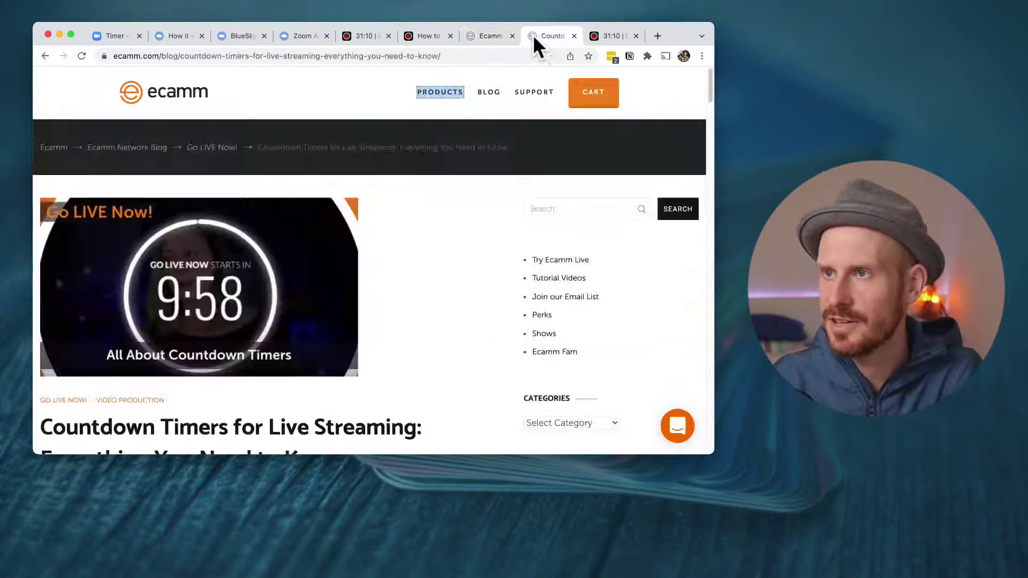
{"action": "scroll", "coordinate": [321, 305], "scroll_direction": "down", "scroll_amount": 5}
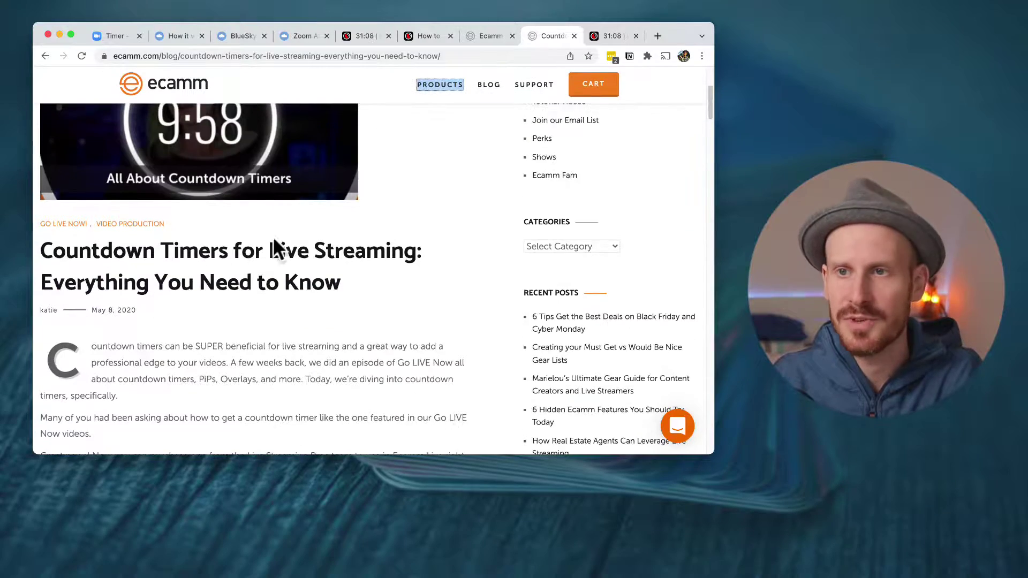
{"action": "scroll", "coordinate": [341, 351], "scroll_direction": "down", "scroll_amount": 18}
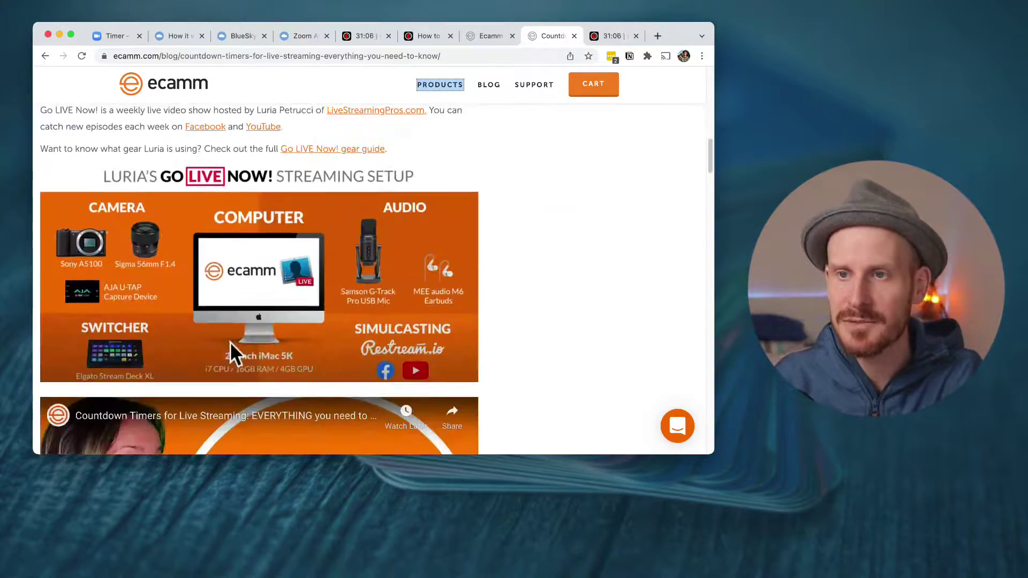
{"action": "scroll", "coordinate": [227, 345], "scroll_direction": "down", "scroll_amount": 8}
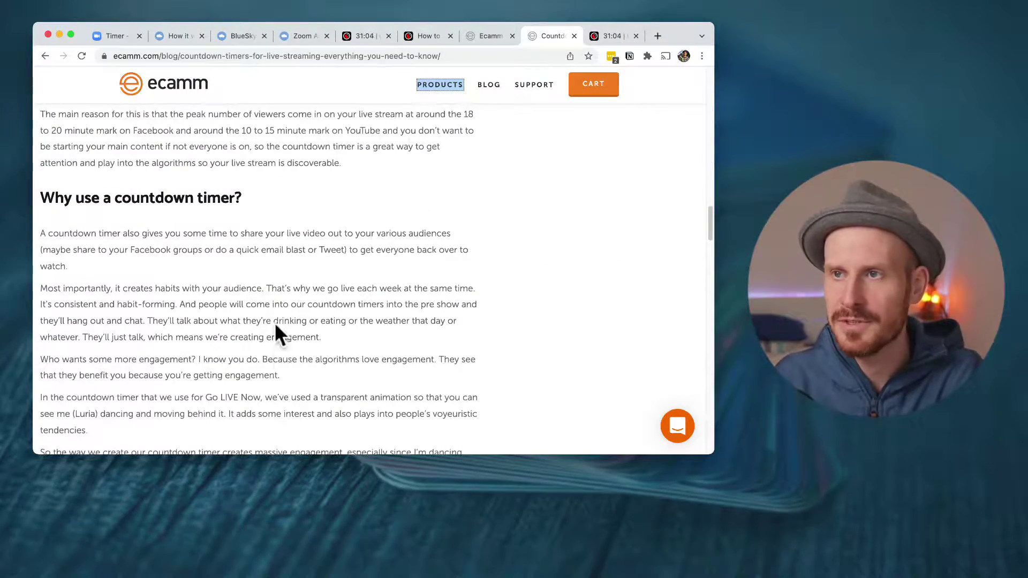